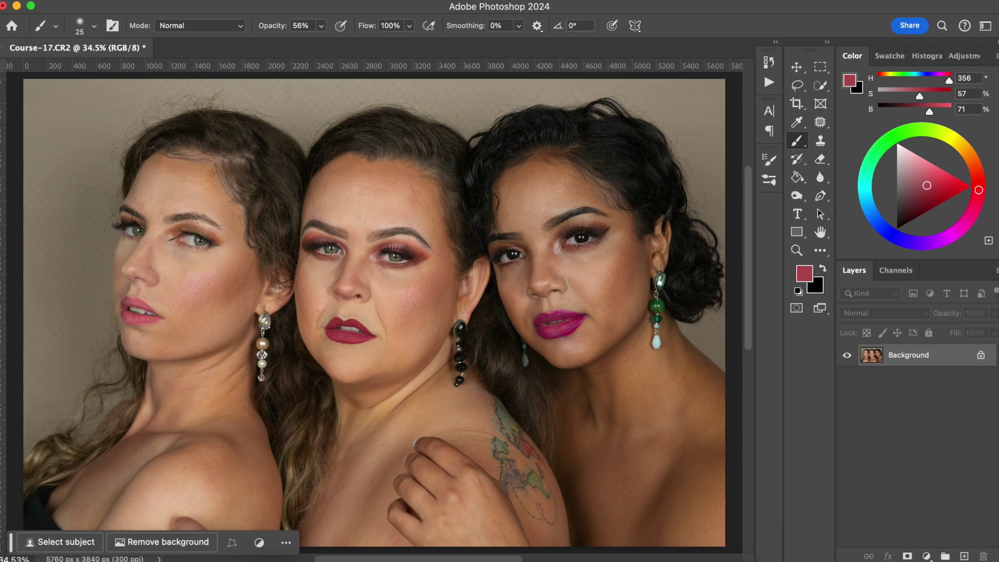
Step: Add a new empty layer above the Background photo and set its blend mode to Overlay
key("super+equal")
key("super+equal")
key("super+equal")
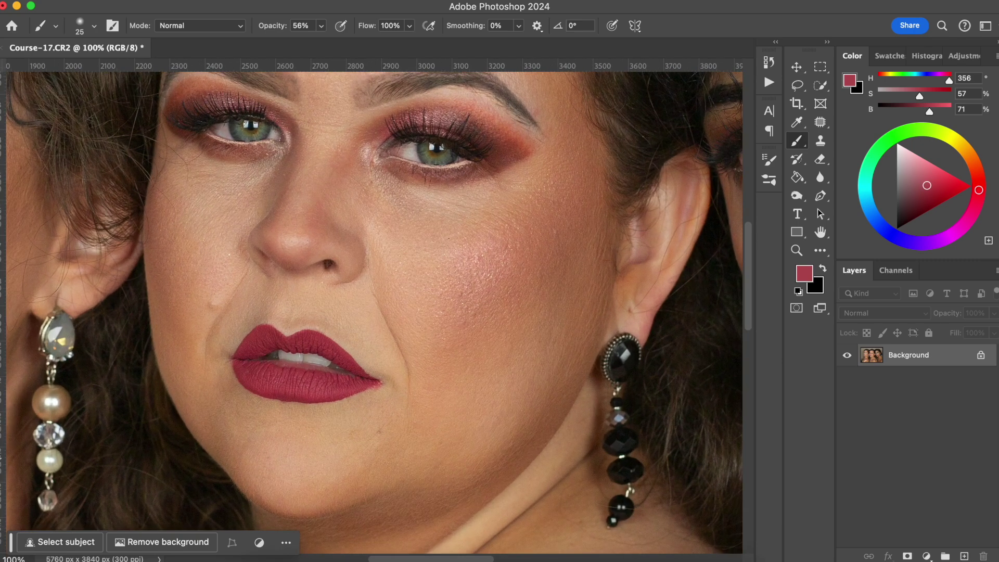
mouse_move(463, 315)
left_mouse_down()
mouse_move(501, 413)
mouse_move(520, 406)
left_mouse_up()
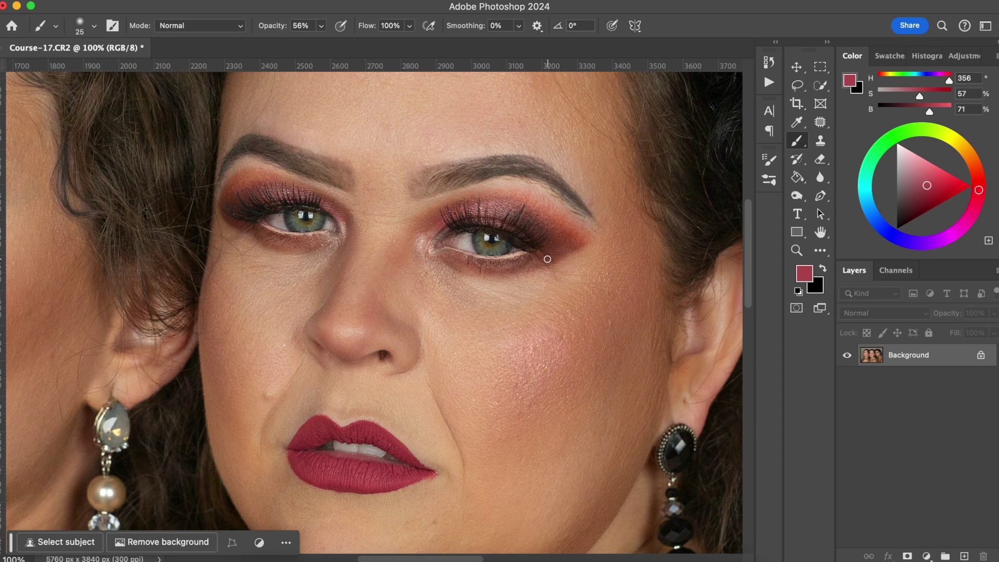
left_click(964, 556)
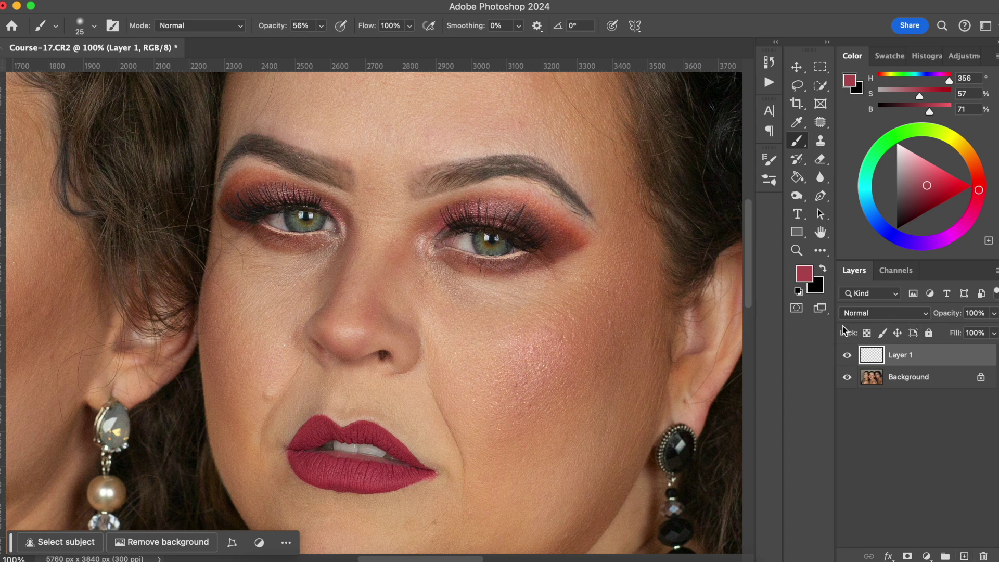
left_click(870, 314)
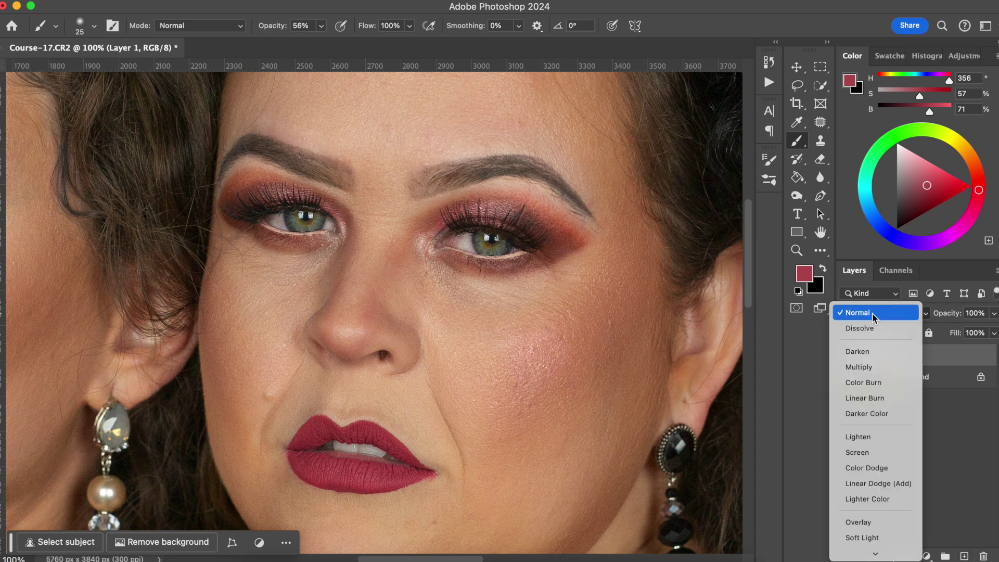
left_click(880, 522)
Step: Rename the new Overlay layer as Shadow
double_click(903, 356)
type("Sha")
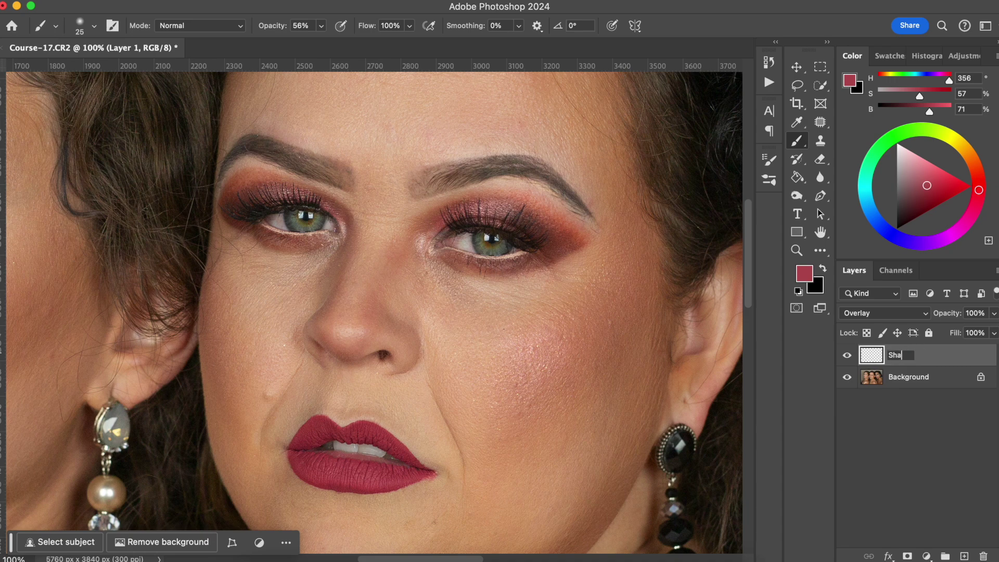
type("dow")
key("Return")
Step: With the Brush tool, sample the pink eyeshadow colour from the upper lid of the middle woman's left eye
key("super+equal")
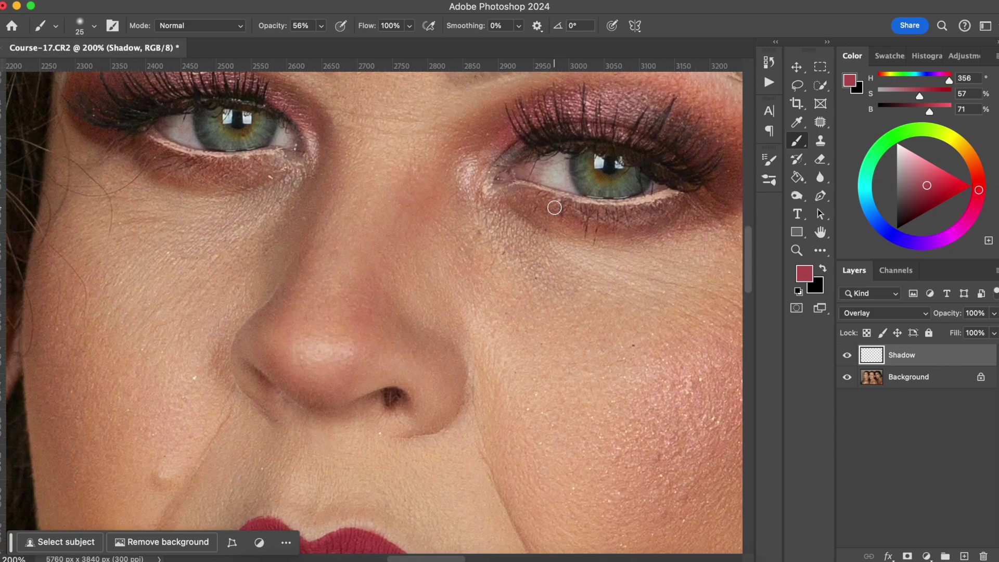
left_click_drag(495, 272, 372, 415)
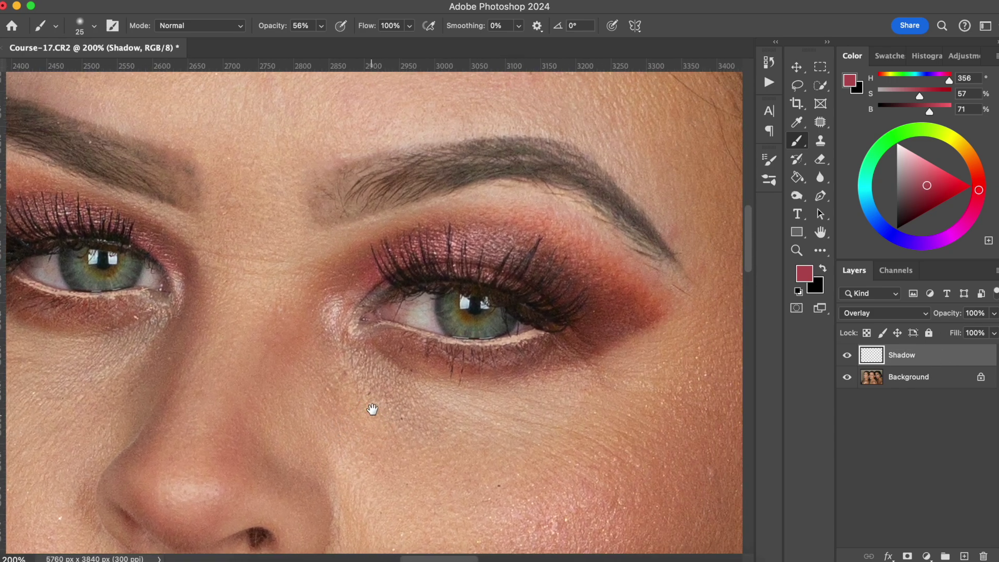
left_click(798, 145)
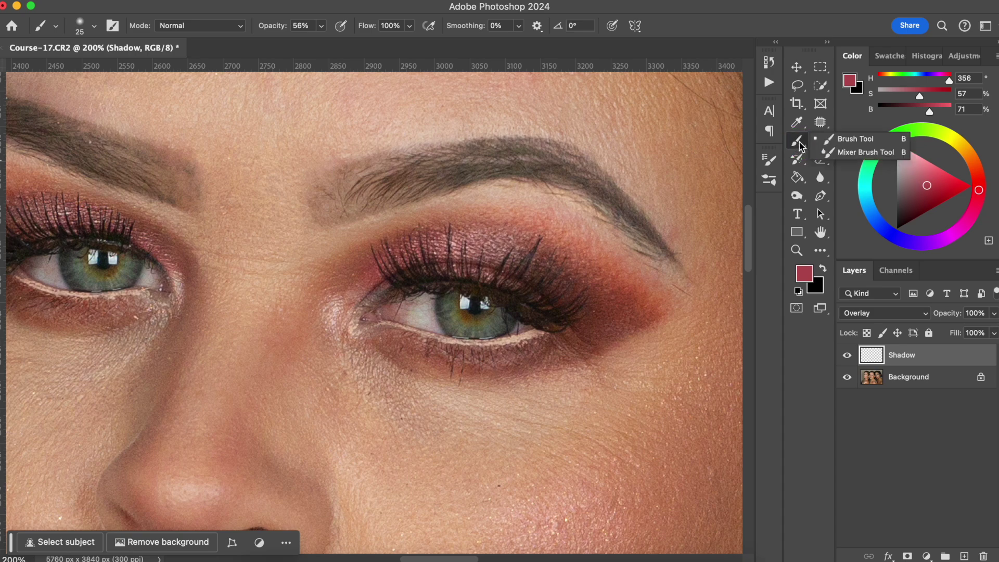
left_click(843, 140)
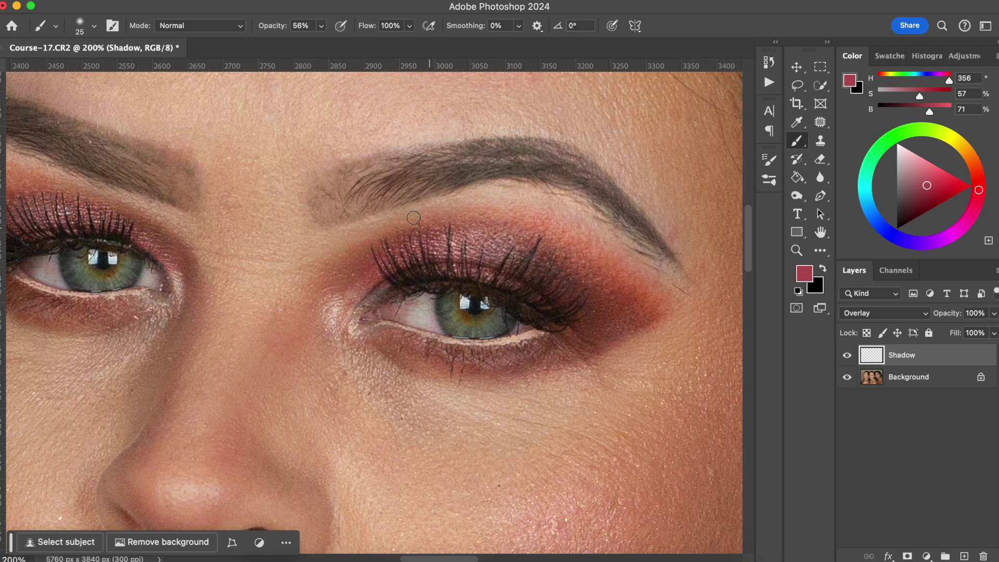
left_click(460, 235, "alt")
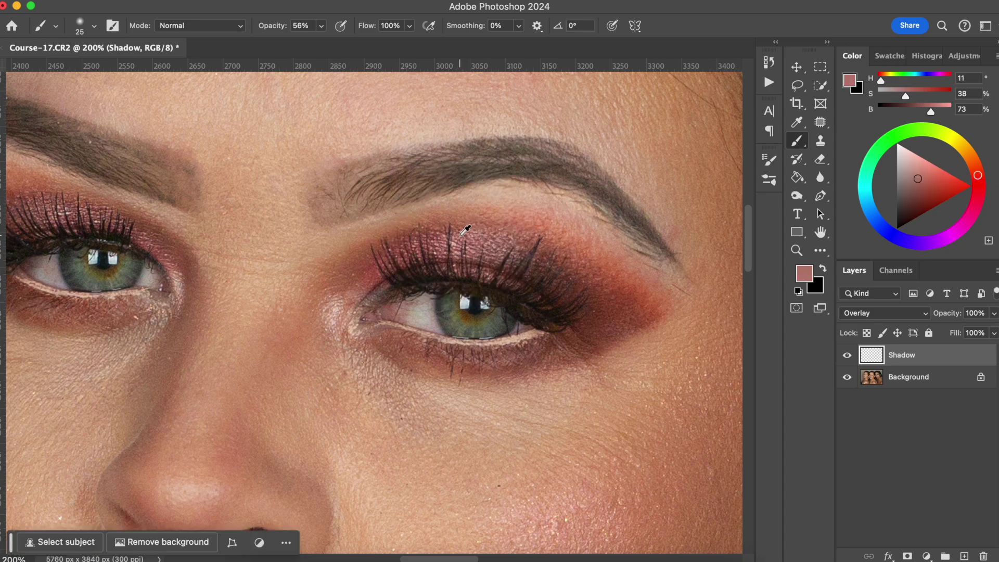
left_click(466, 234, "alt")
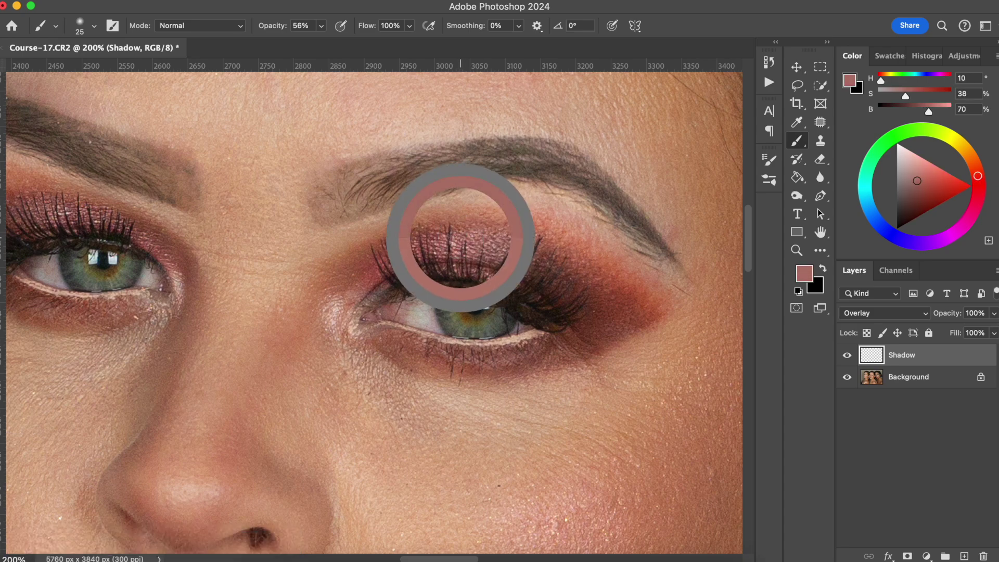
Step: Set the soft brush to 40 px, 0% hardness and 10% opacity, and paint the sampled pink over the upper lid
key("bracketright")
key("bracketright")
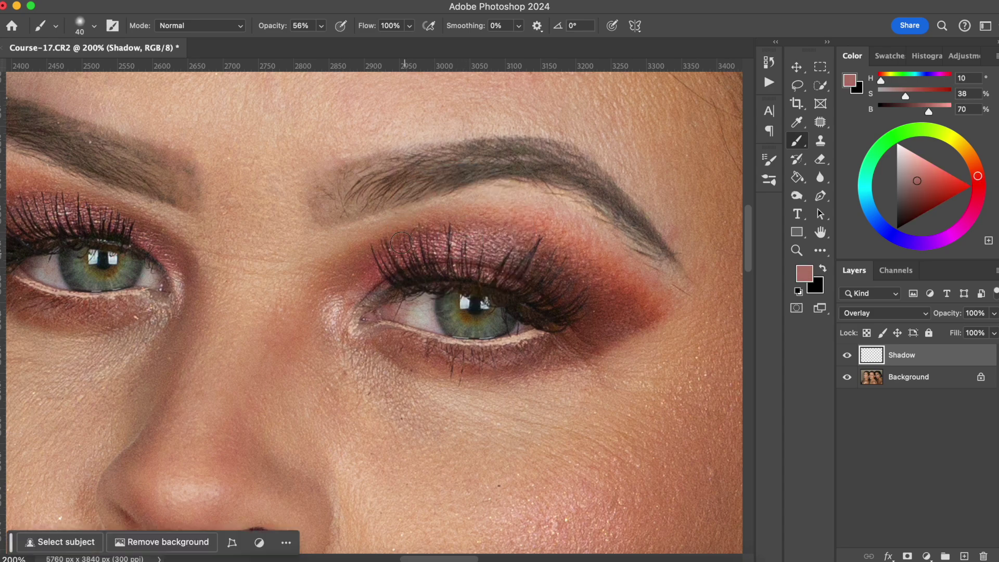
left_click(84, 31)
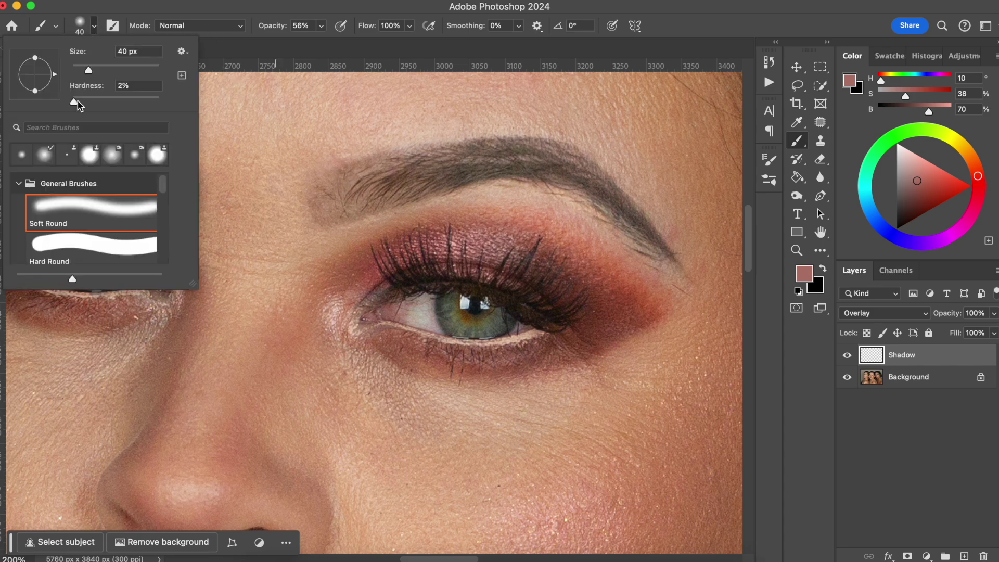
left_click_drag(86, 103, 61, 102)
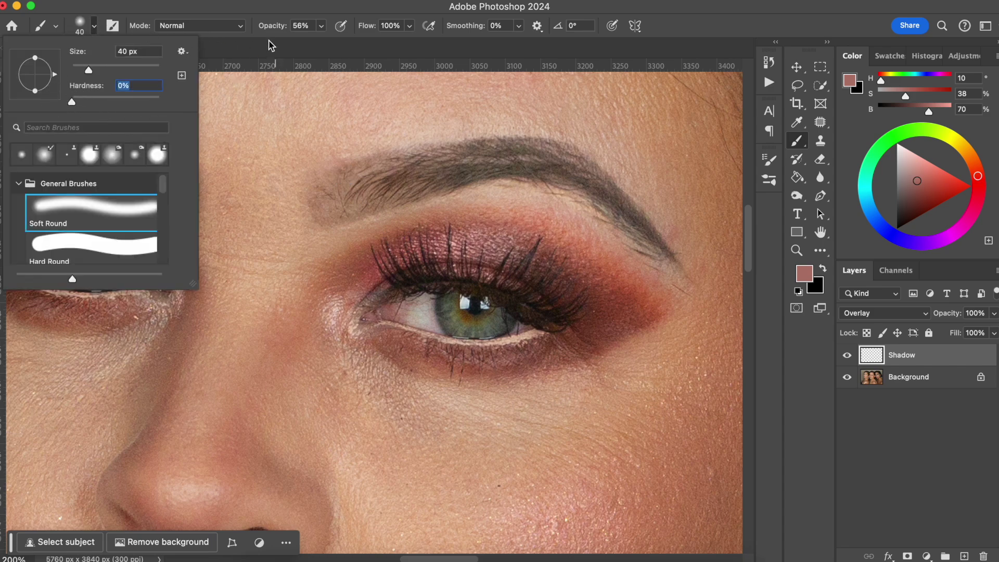
left_click(280, 25)
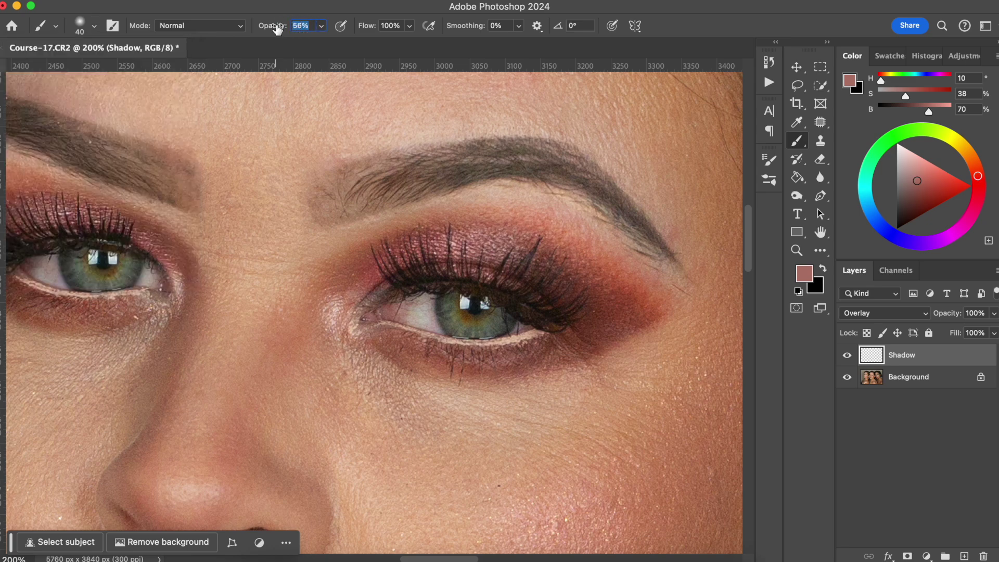
type("10")
key("Return")
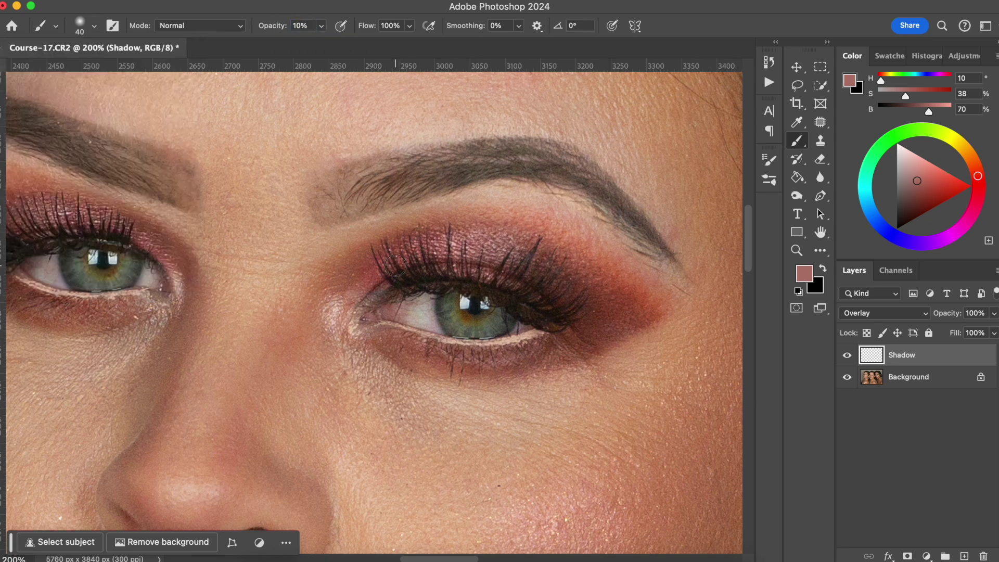
mouse_move(367, 288)
left_mouse_down()
mouse_move(446, 248)
mouse_move(520, 258)
mouse_move(433, 246)
mouse_move(463, 248)
mouse_move(396, 263)
mouse_move(407, 254)
mouse_move(488, 269)
mouse_move(545, 265)
mouse_move(536, 266)
left_mouse_up()
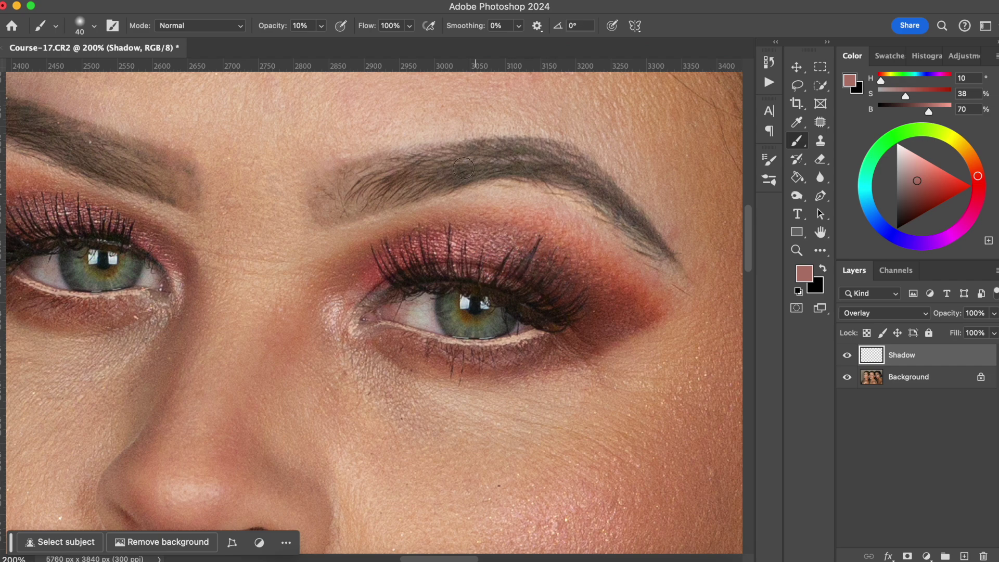
Step: Deepen the eye's outer corner with its sampled dark red-brown and the crease with its sampled orange-red, using an 80 px brush
left_click(602, 313, "alt")
left_click(606, 309, "alt")
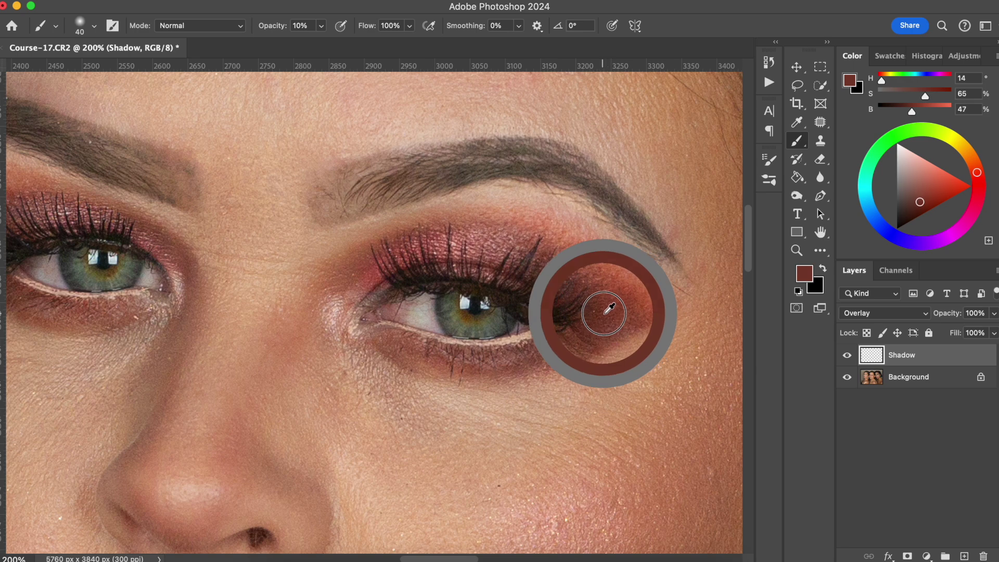
left_click_drag(603, 313, 606, 312)
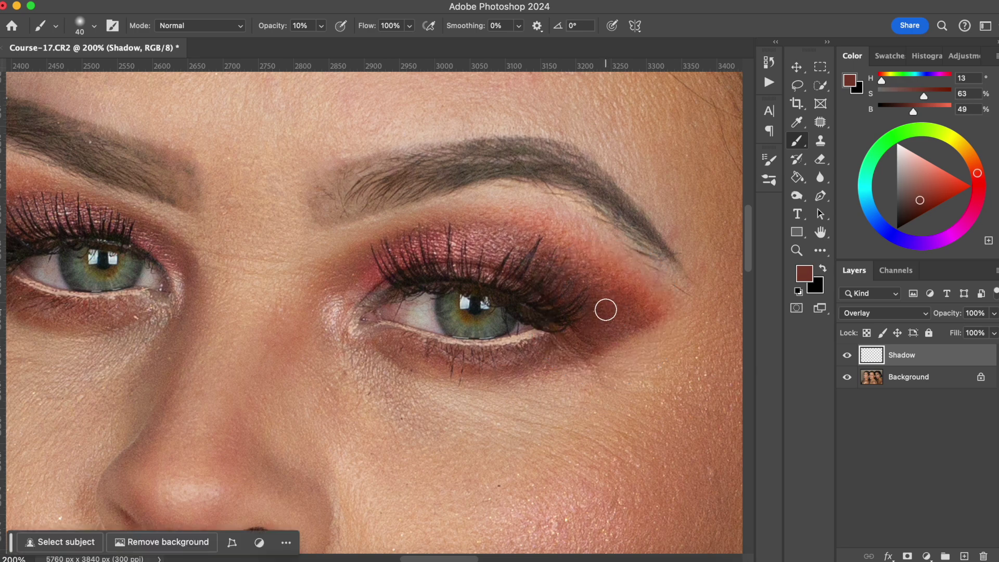
key("bracketright")
key("bracketright")
key("bracketright")
key("bracketright")
mouse_move(566, 284)
left_mouse_down()
mouse_move(574, 295)
mouse_move(556, 280)
mouse_move(585, 321)
mouse_move(606, 299)
mouse_move(635, 317)
mouse_move(592, 297)
mouse_move(587, 329)
mouse_move(600, 312)
mouse_move(576, 281)
left_mouse_up()
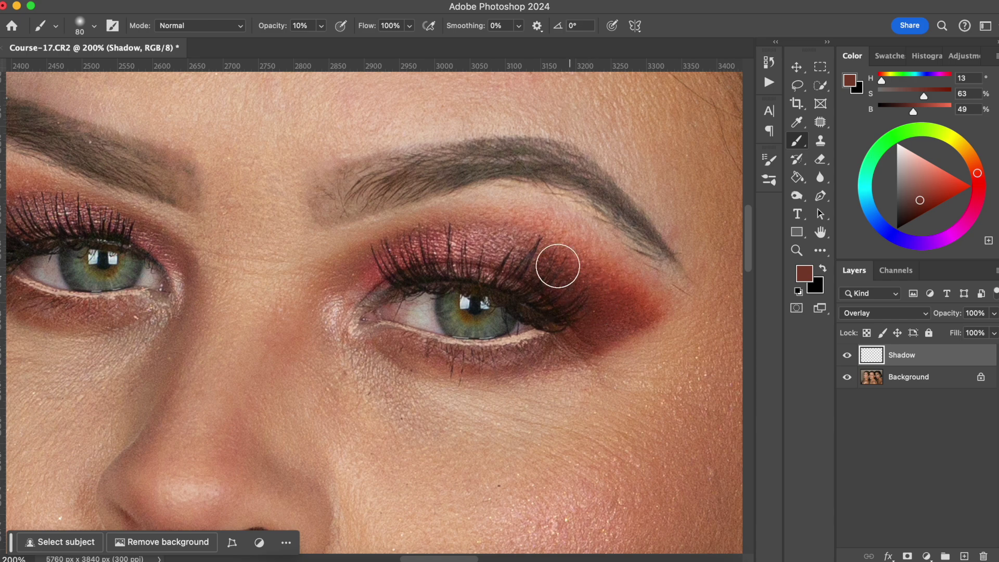
left_click_drag(574, 237, 607, 261)
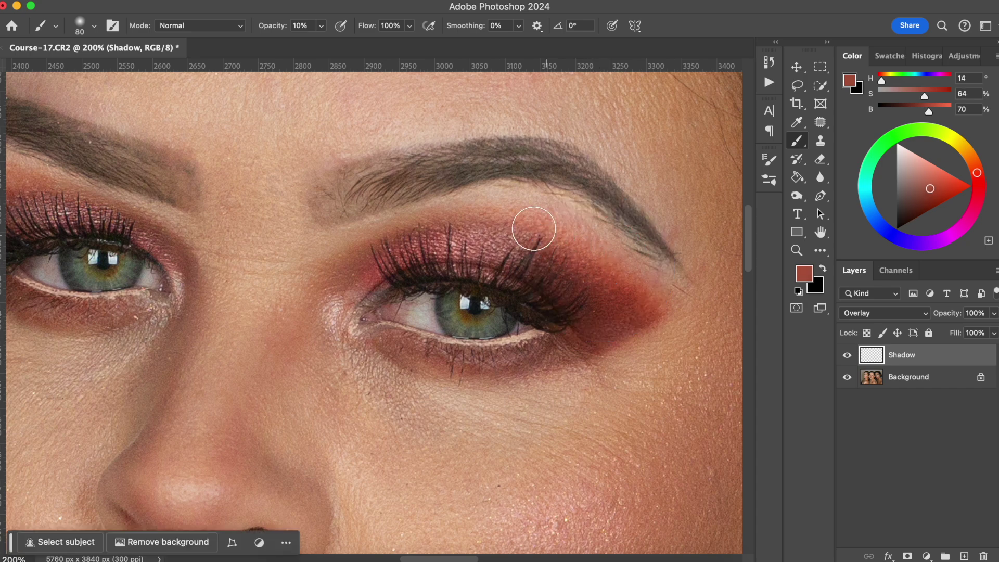
mouse_move(501, 225)
left_mouse_down()
mouse_move(598, 267)
mouse_move(642, 311)
mouse_move(613, 271)
mouse_move(535, 226)
mouse_move(470, 213)
mouse_move(388, 251)
mouse_move(541, 222)
mouse_move(637, 291)
left_mouse_up()
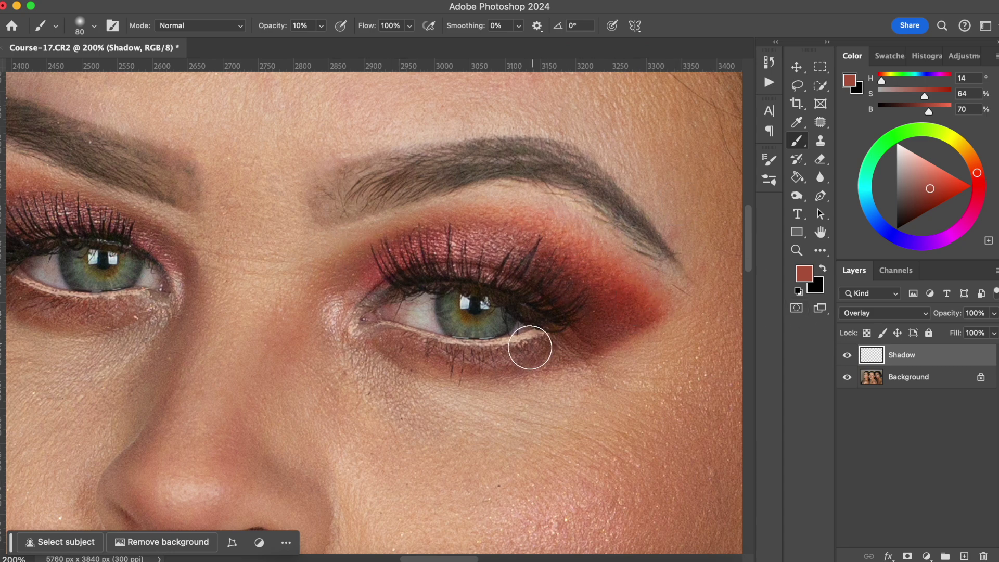
Step: Paint the sampled muted brown-red below the lower lashes and compare the eye with the Shadow layer hidden and shown
left_click(506, 359, "alt")
mouse_move(555, 353)
left_mouse_down()
mouse_move(498, 364)
mouse_move(399, 344)
mouse_move(424, 364)
mouse_move(591, 359)
left_mouse_up()
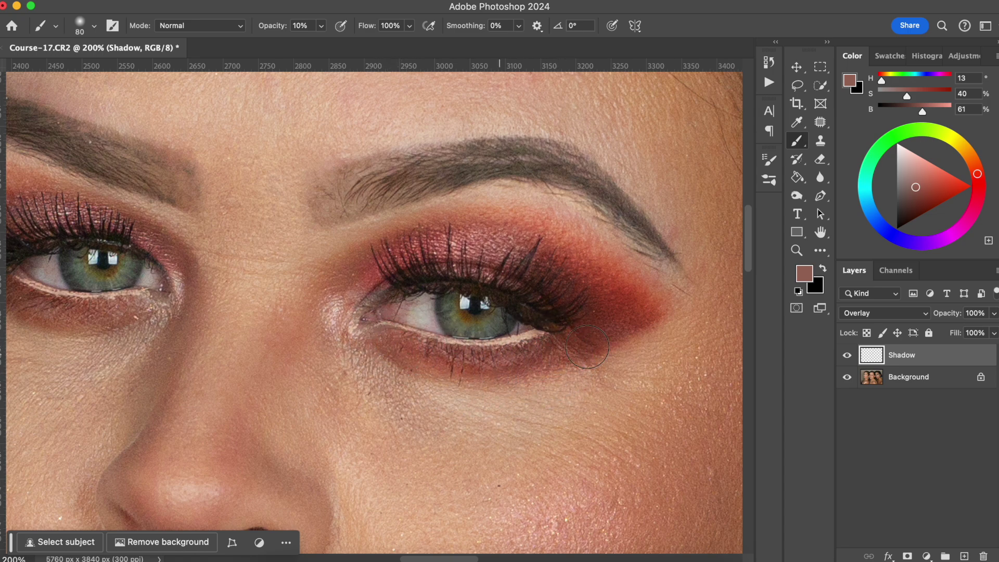
left_click(847, 356)
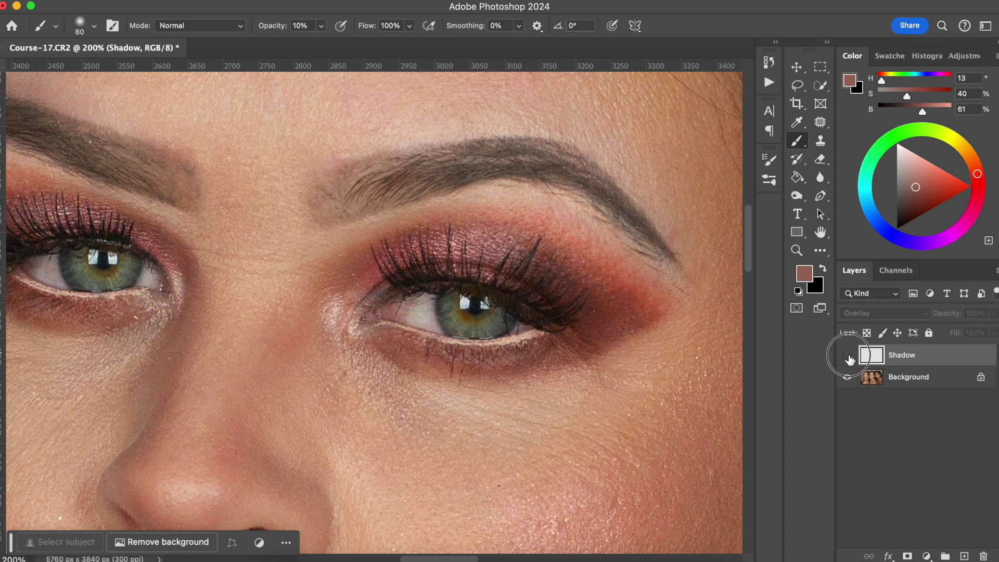
left_click(847, 357)
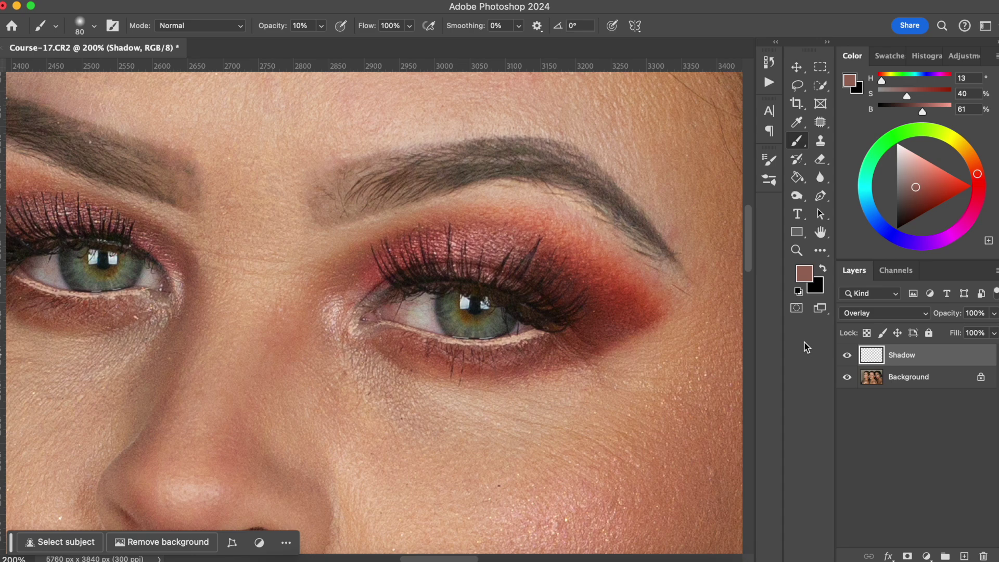
Step: Sample the pale pink highlight and brighten the inner corner and the area under the brow, reducing the brush to 50 px
left_click(338, 312, "alt")
mouse_move(336, 311)
left_mouse_down()
mouse_move(334, 301)
mouse_move(346, 330)
mouse_move(335, 319)
mouse_move(353, 334)
left_mouse_up()
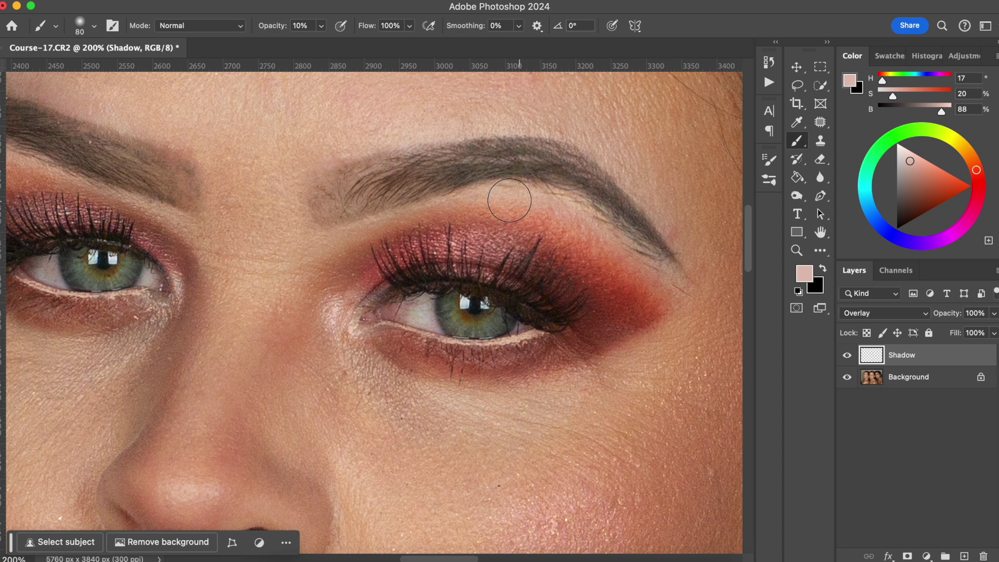
mouse_move(500, 202)
left_mouse_down()
mouse_move(564, 218)
mouse_move(633, 277)
left_mouse_up()
mouse_move(498, 198)
left_mouse_down()
mouse_move(529, 197)
mouse_move(613, 242)
left_mouse_up()
key("bracketleft")
key("bracketleft")
key("bracketleft")
mouse_move(481, 197)
left_mouse_down()
mouse_move(547, 199)
mouse_move(658, 283)
left_mouse_up()
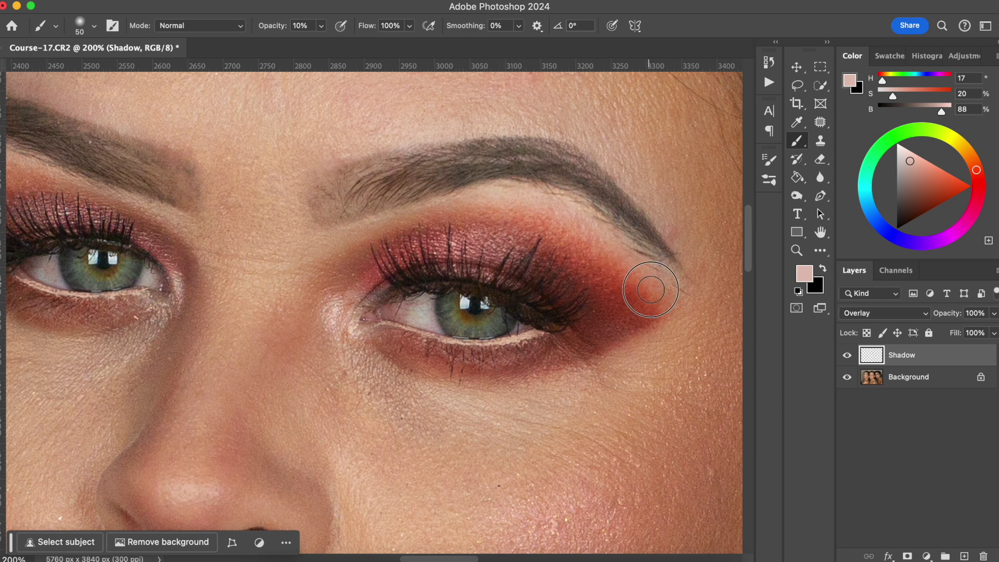
Step: Toggle the Shadow layer's visibility to compare the eye makeup before and after painting, leaving the layer shown
left_click(848, 356)
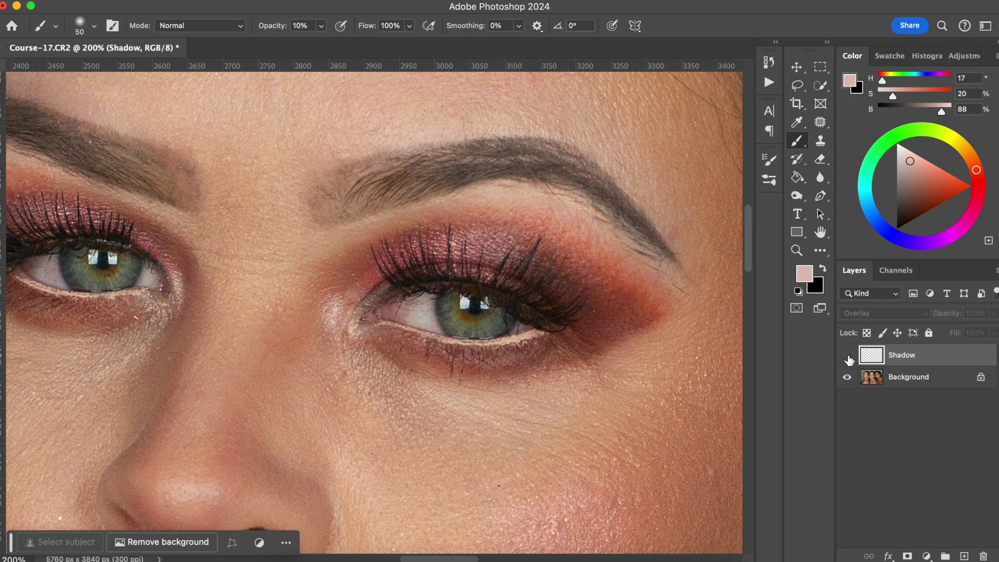
left_click(848, 356)
left_click(852, 357)
left_click(852, 357)
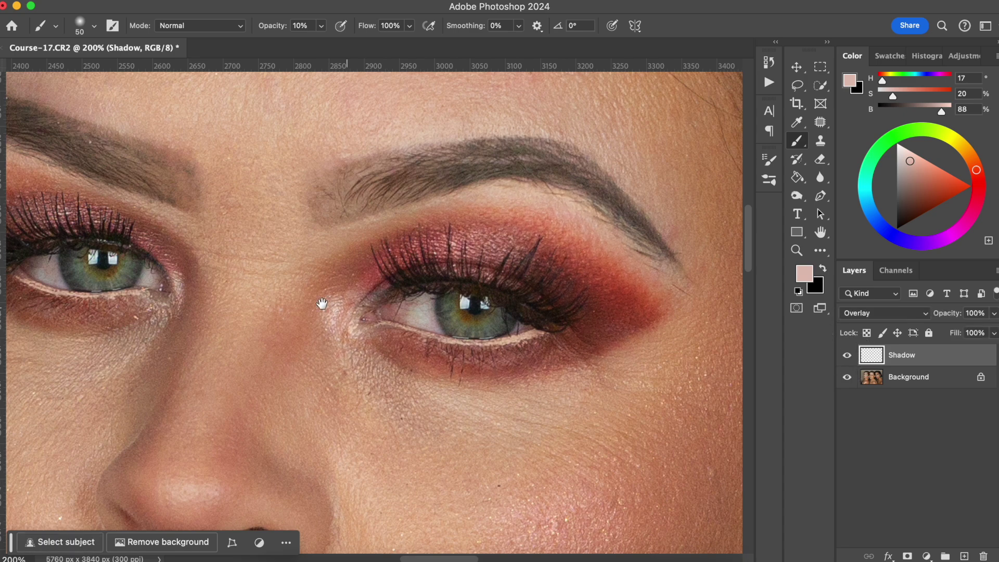
scroll(324, 301, "left", 5)
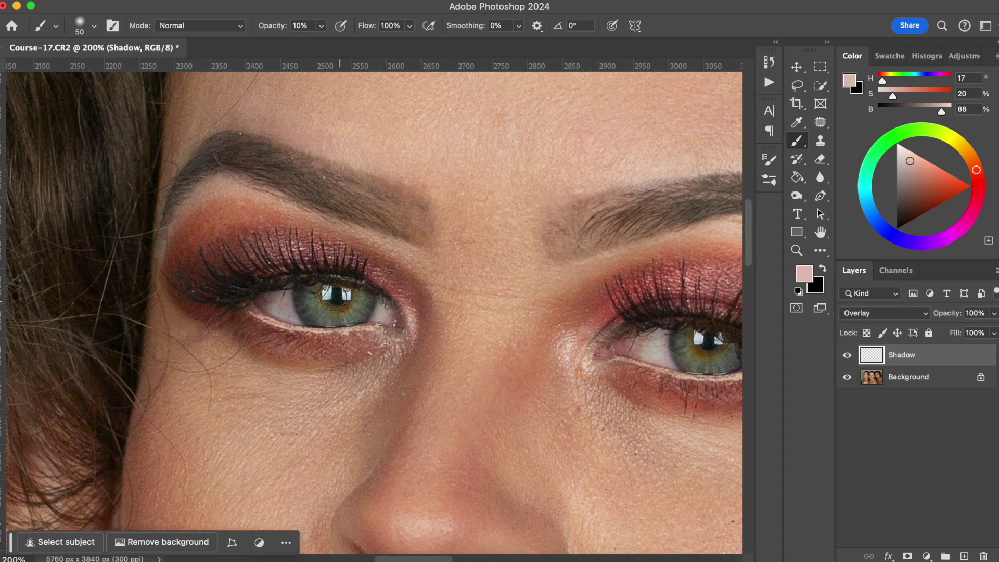
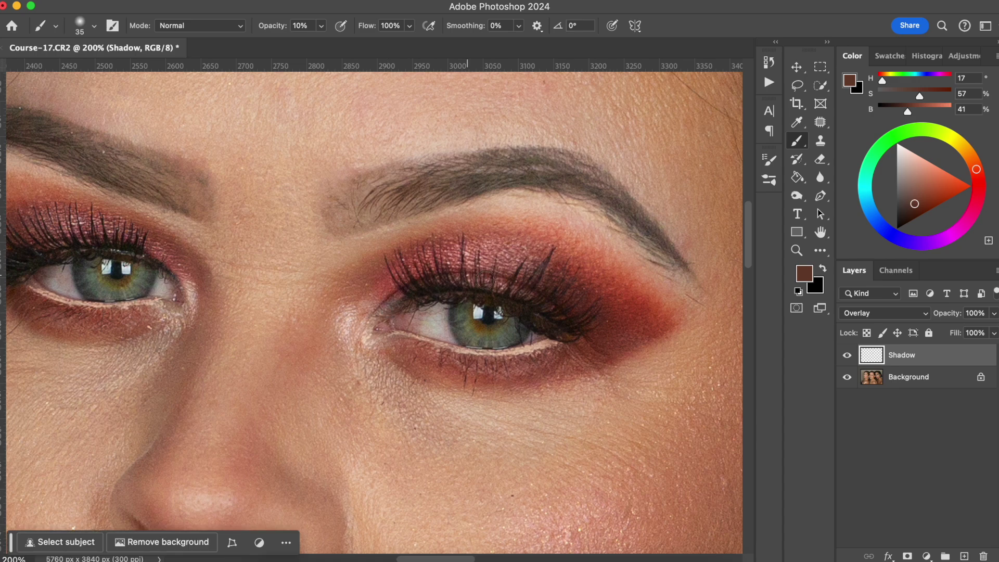
Step: Add a new layer above the Shadow layer, set its blend mode to Overlay and name it Eyelashes
left_click(963, 555)
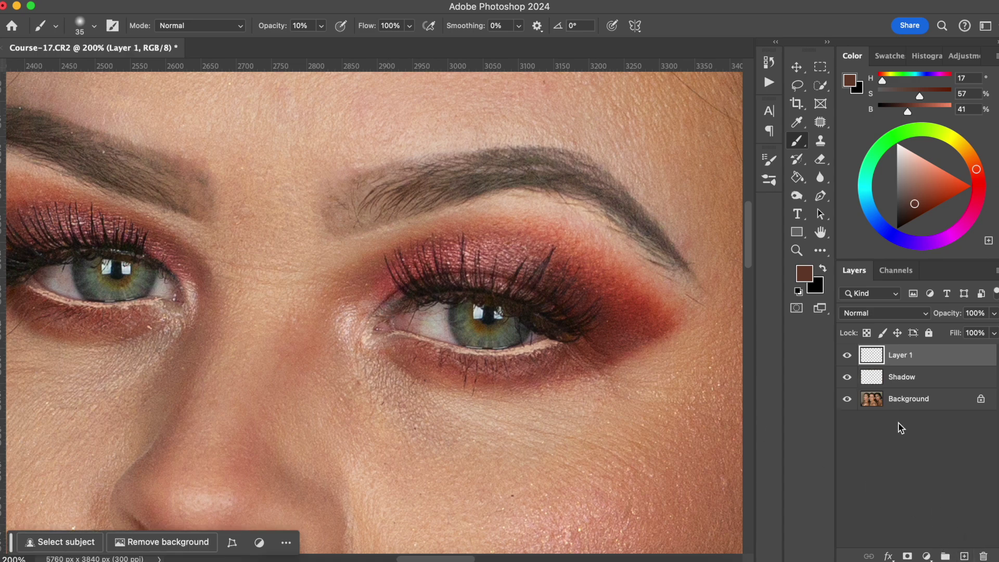
left_click(883, 314)
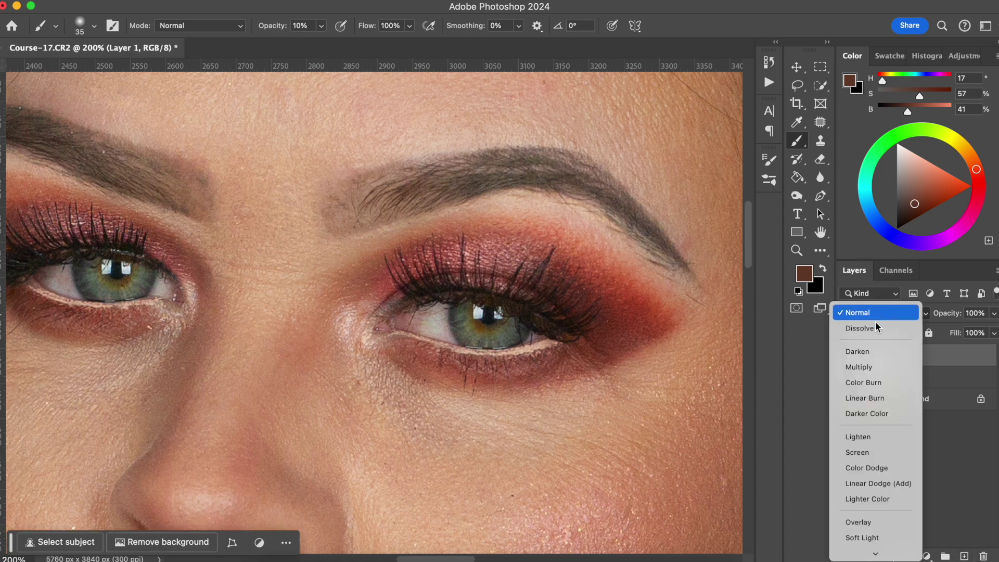
left_click(868, 523)
double_click(902, 355)
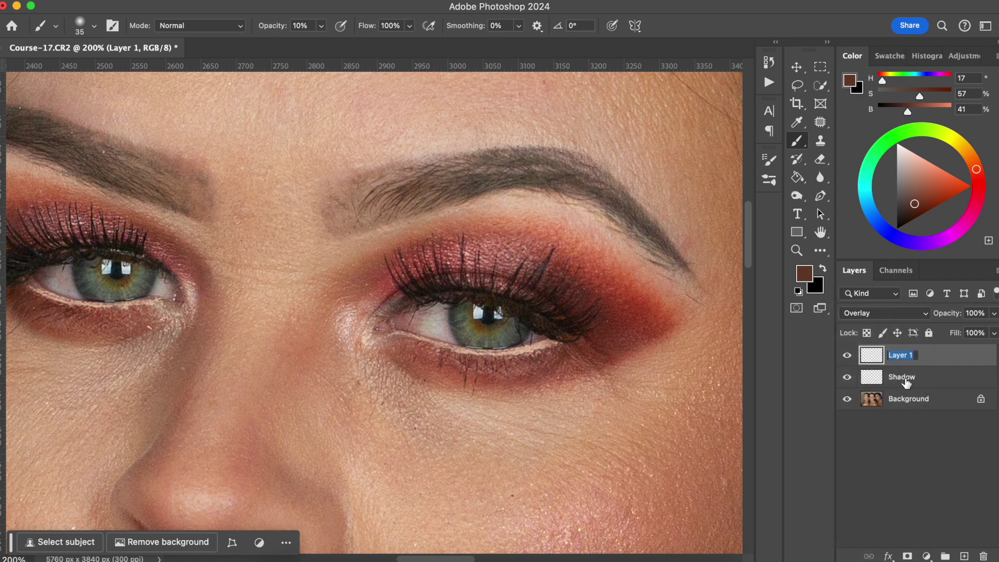
type("Eyelashes")
key("Return")
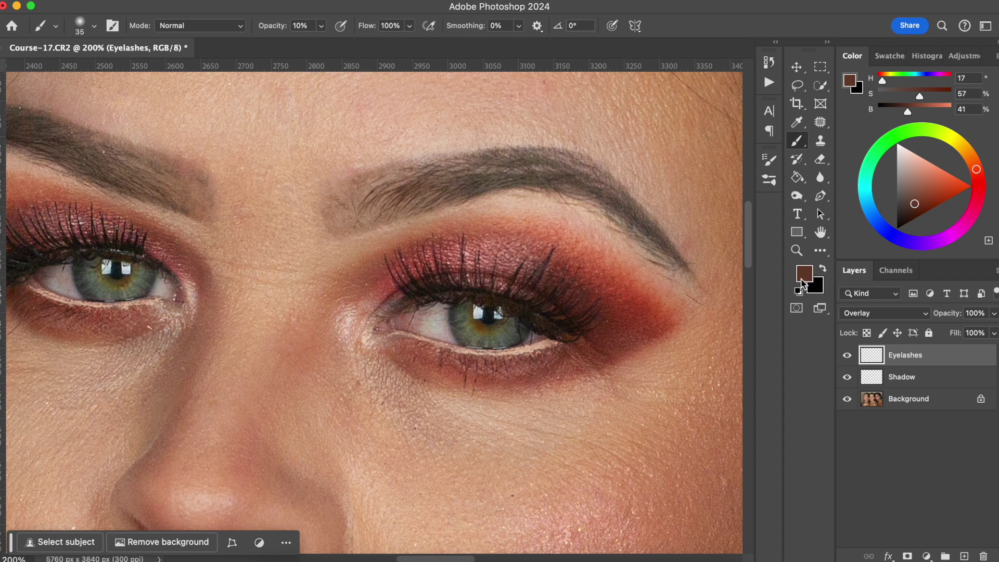
Step: Reset the colours to black and white and darken the upper lashes of the woman's left eye in black with a 15 px brush
key("d")
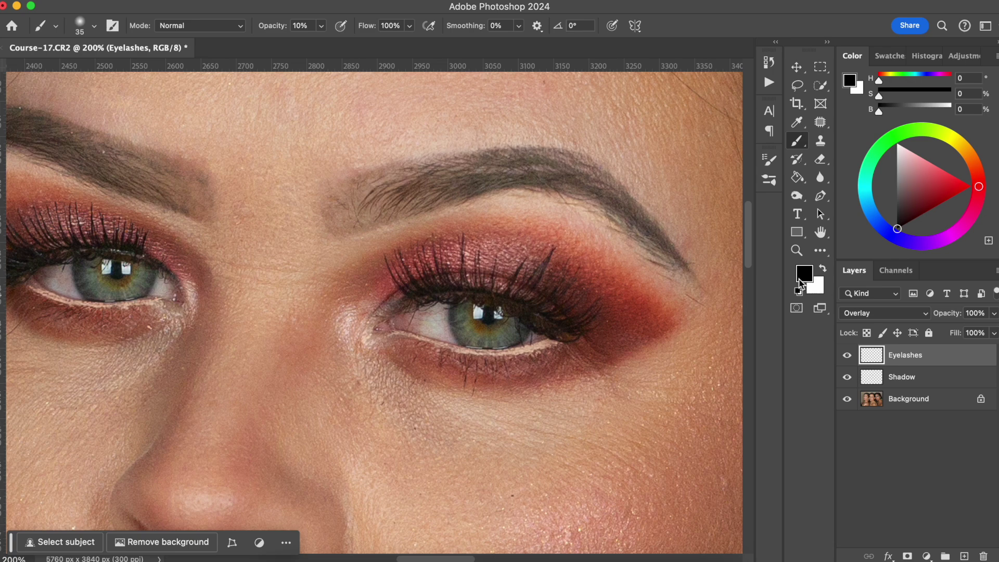
key("x")
key("x")
left_click_drag(450, 318, 489, 315)
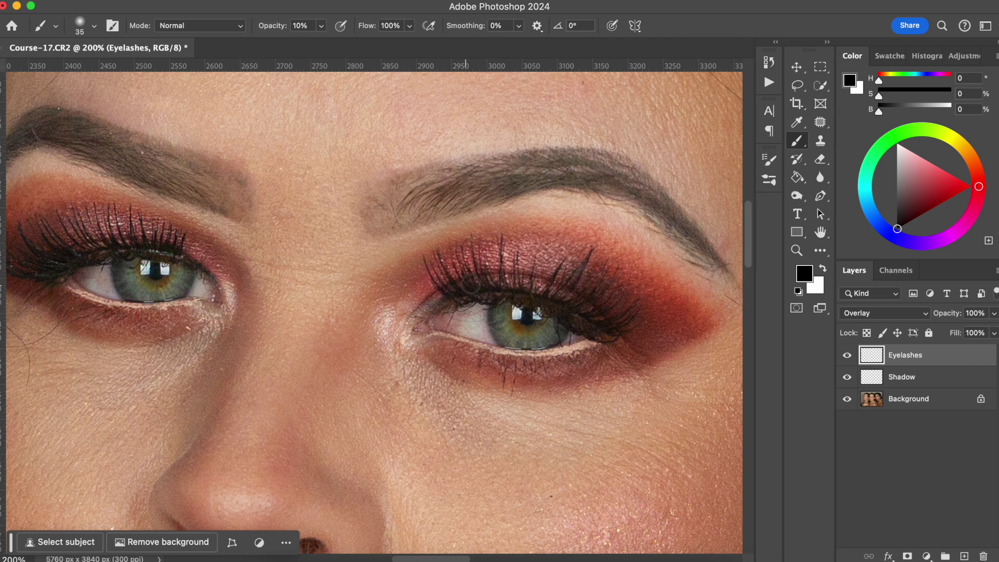
key("bracketleft")
key("bracketleft")
left_click_drag(454, 301, 436, 256)
mouse_move(459, 296)
left_mouse_down()
mouse_move(441, 252)
mouse_move(476, 298)
mouse_move(465, 261)
left_mouse_up()
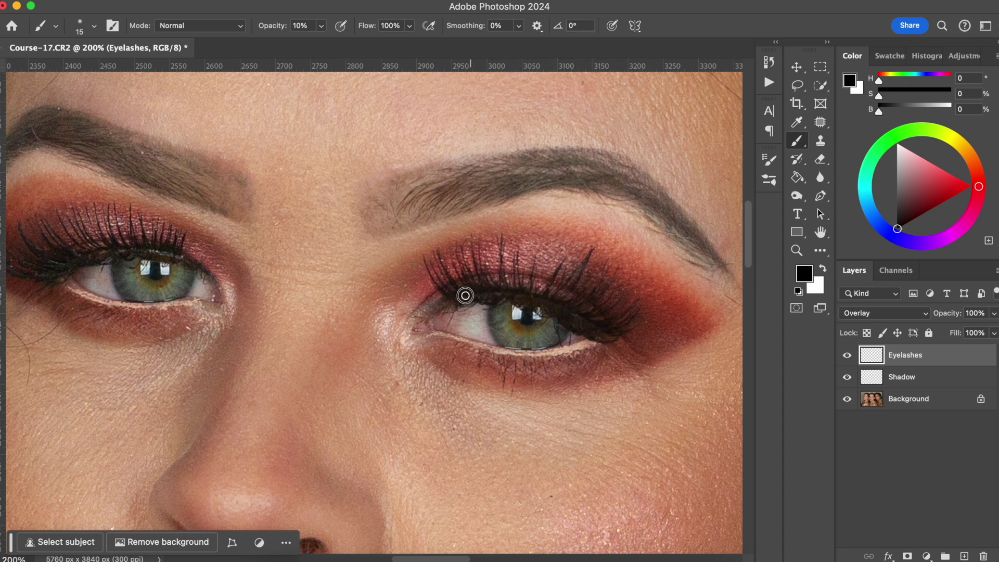
Step: Darken the lower lashes of the same eye in black and compare the result with the Eyelashes layer hidden and shown
key("bracketright")
mouse_move(456, 343)
left_mouse_down()
mouse_move(531, 362)
mouse_move(606, 347)
mouse_move(527, 362)
mouse_move(453, 346)
mouse_move(538, 361)
mouse_move(607, 341)
left_mouse_up()
key("bracketright")
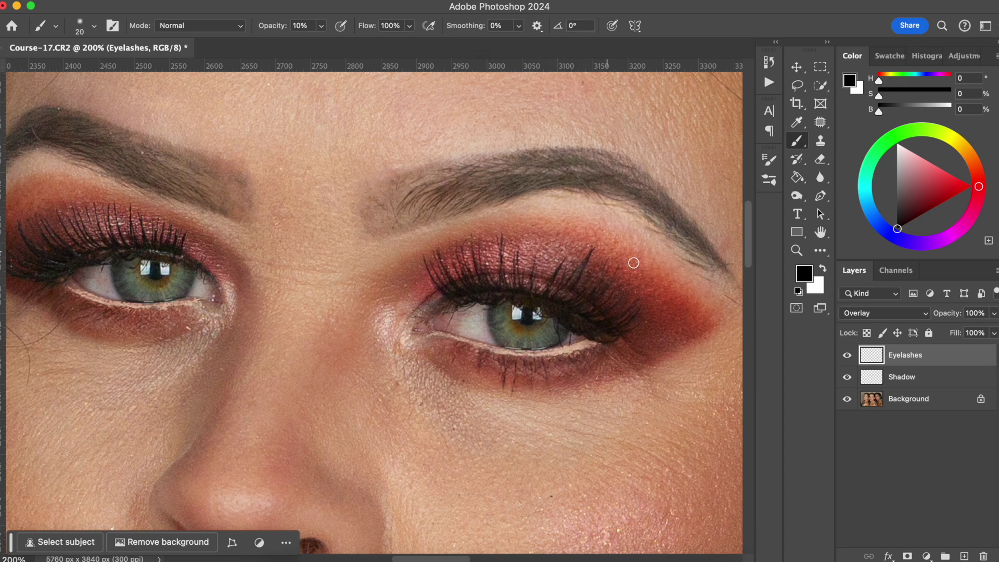
left_click(847, 356)
left_click(848, 356)
Step: Darken the upper lashes of the woman's right eye in black, using a 25 px brush outside and 15 px further in
scroll(357, 323, "left", 10)
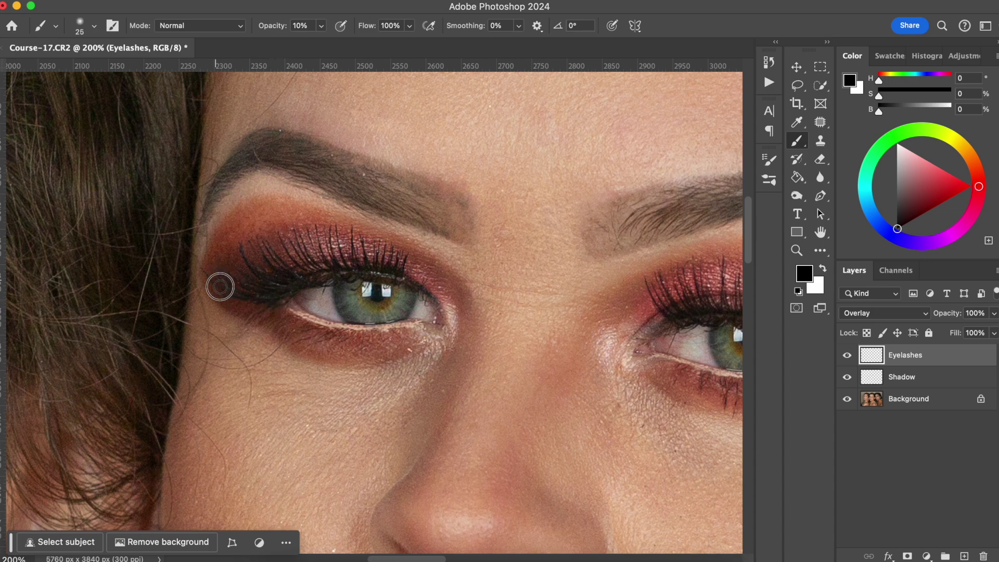
mouse_move(235, 277)
left_mouse_down()
mouse_move(239, 251)
mouse_move(261, 241)
mouse_move(320, 281)
left_mouse_up()
key("bracketleft")
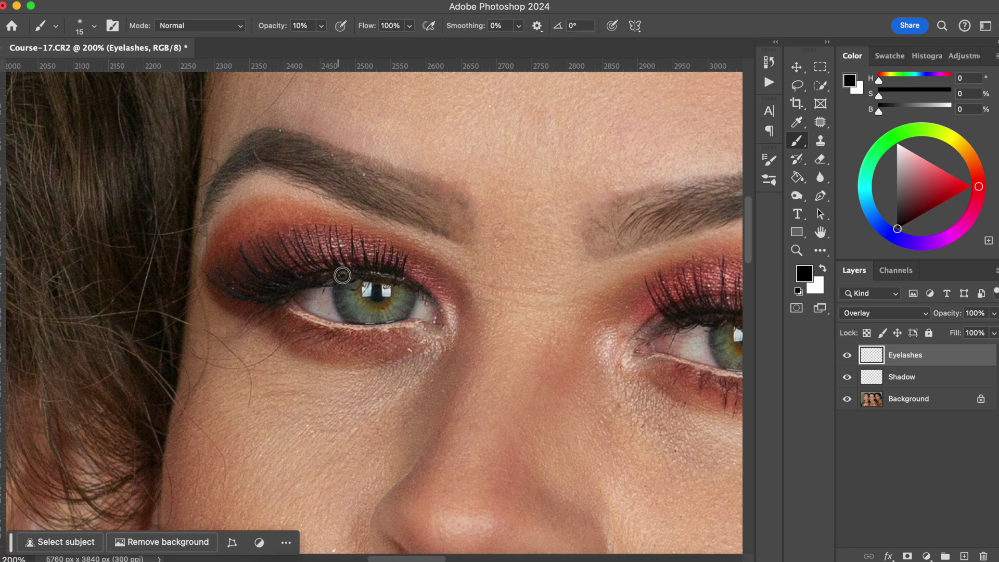
left_click_drag(357, 272, 370, 251)
left_click_drag(386, 284, 396, 273)
mouse_move(433, 302)
left_mouse_down()
mouse_move(417, 281)
mouse_move(347, 269)
mouse_move(409, 281)
mouse_move(357, 268)
mouse_move(276, 288)
mouse_move(332, 266)
mouse_move(282, 288)
mouse_move(367, 270)
left_mouse_up()
Step: Darken the right eye's lower lash line with a 10 to 15 px brush and compare with the Eyelashes layer hidden and shown
left_click_drag(305, 324, 308, 330)
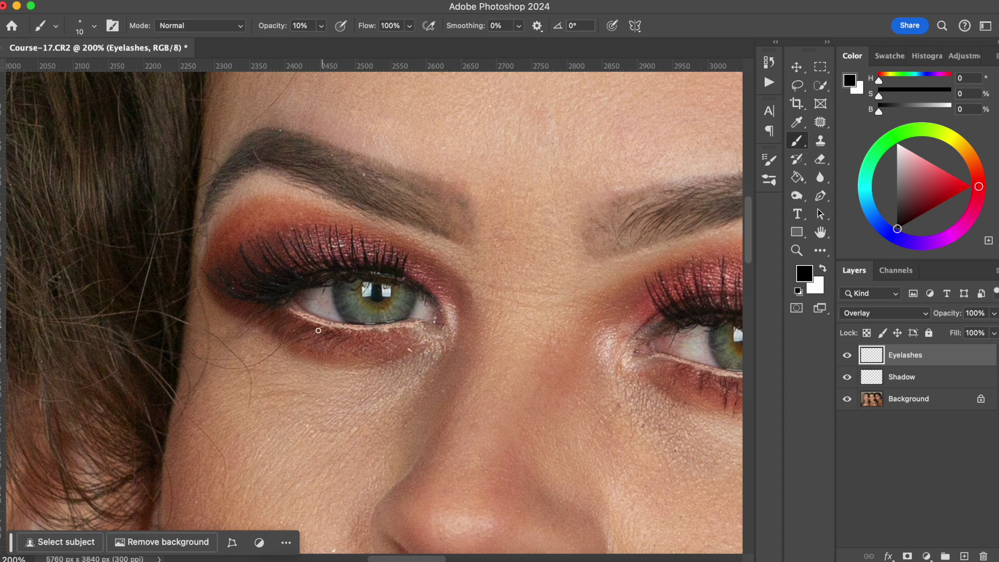
mouse_move(281, 312)
left_mouse_down()
mouse_move(339, 332)
mouse_move(316, 327)
mouse_move(398, 331)
mouse_move(338, 332)
mouse_move(274, 304)
mouse_move(306, 322)
mouse_move(284, 318)
mouse_move(354, 335)
mouse_move(404, 324)
left_mouse_up()
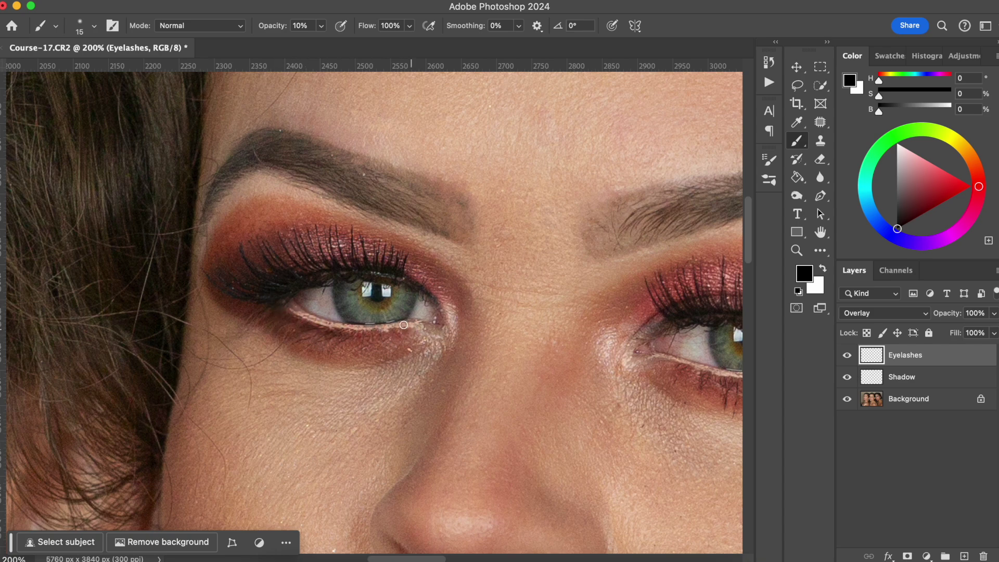
left_click(847, 355)
left_click(847, 355)
Step: Add another layer above Eyelashes, set its blend mode to Overlay and name it Eye
left_click_drag(629, 336, 395, 339)
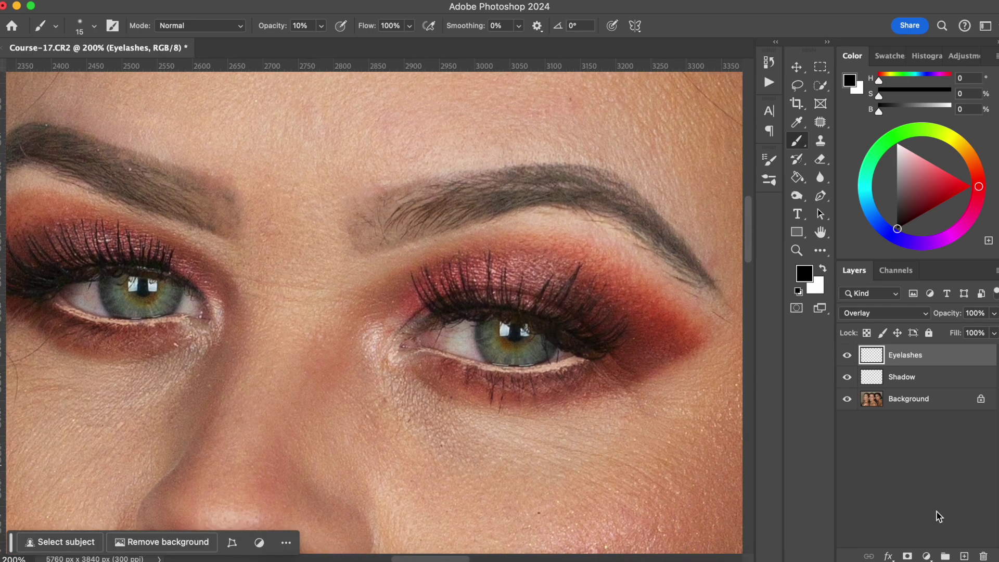
left_click(964, 556)
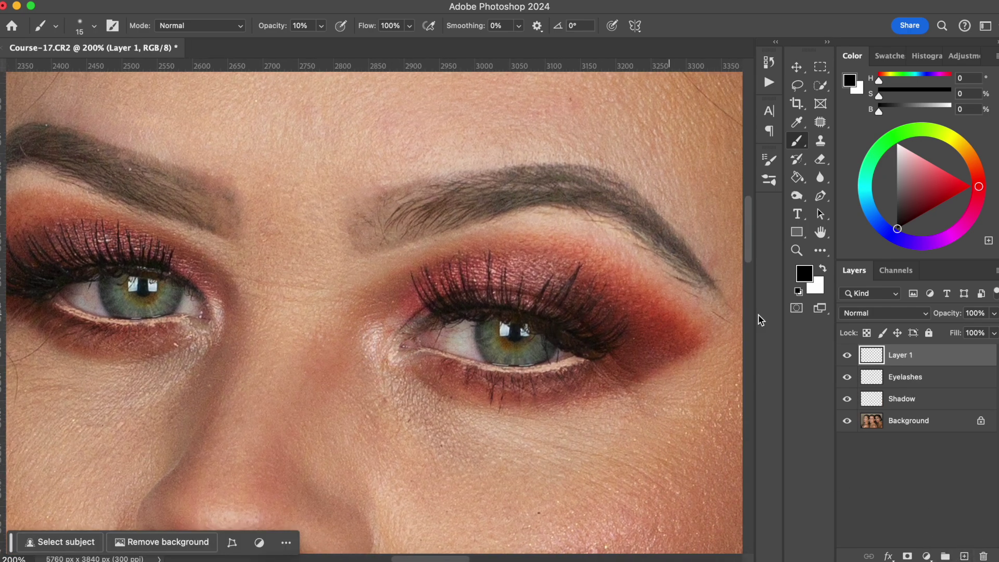
left_click(884, 313)
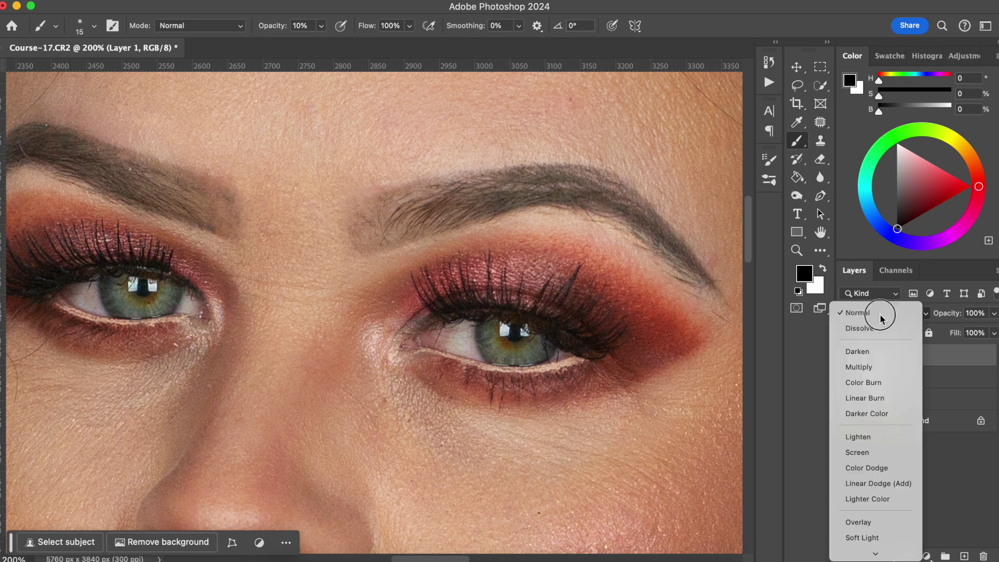
left_click(869, 522)
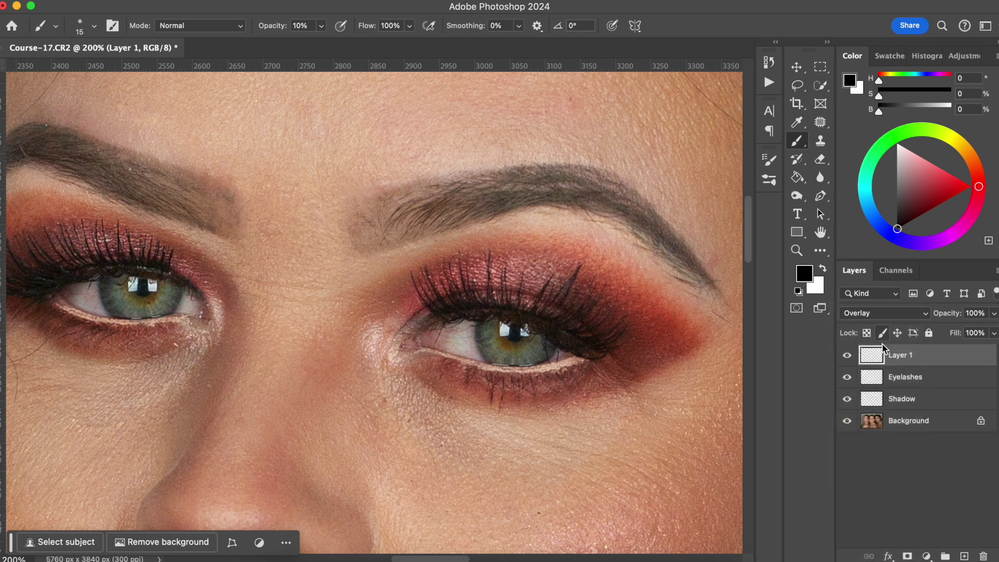
double_click(899, 355)
type("Eye")
key("Return")
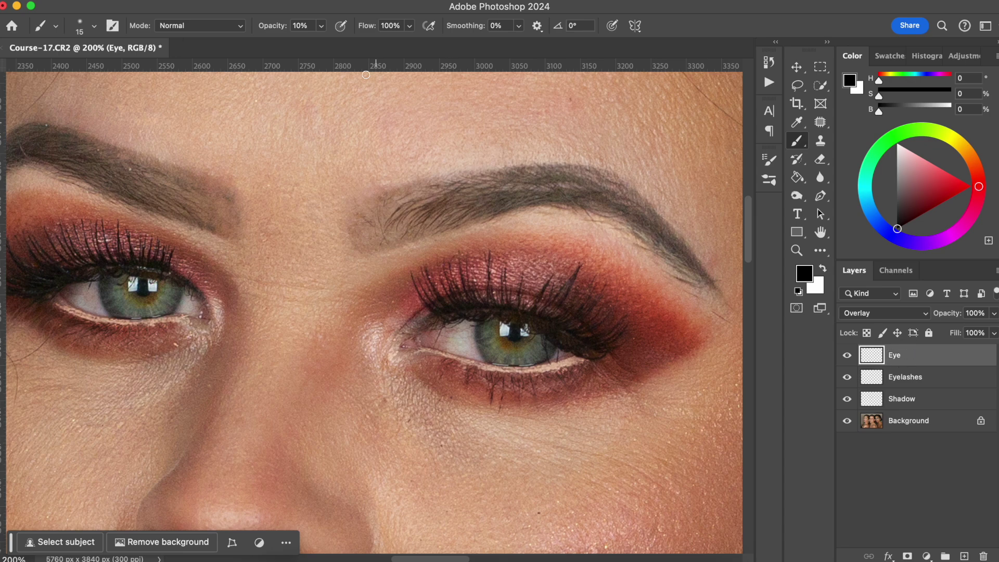
Step: Brighten the iris of the woman's left eye with white, using a 25 px brush reduced to 15 px near the pupil
left_click(823, 269)
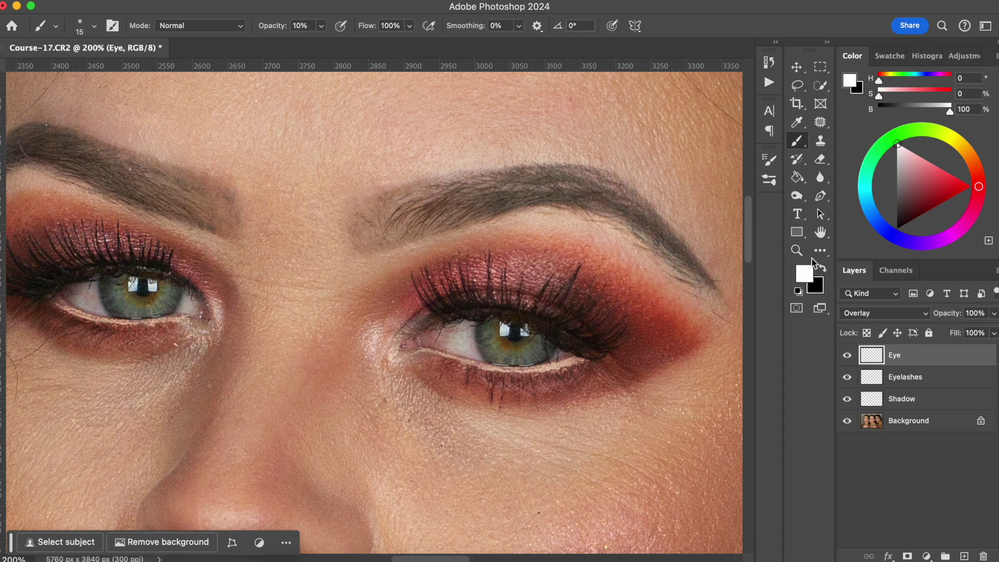
key("super+equal")
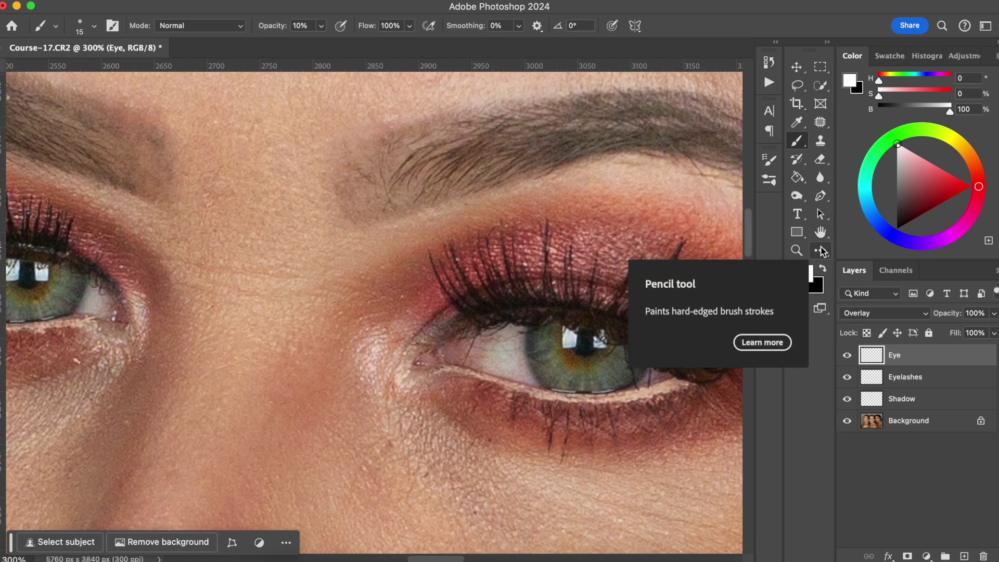
key("super+equal")
left_click_drag(546, 380, 336, 316)
key("bracketright")
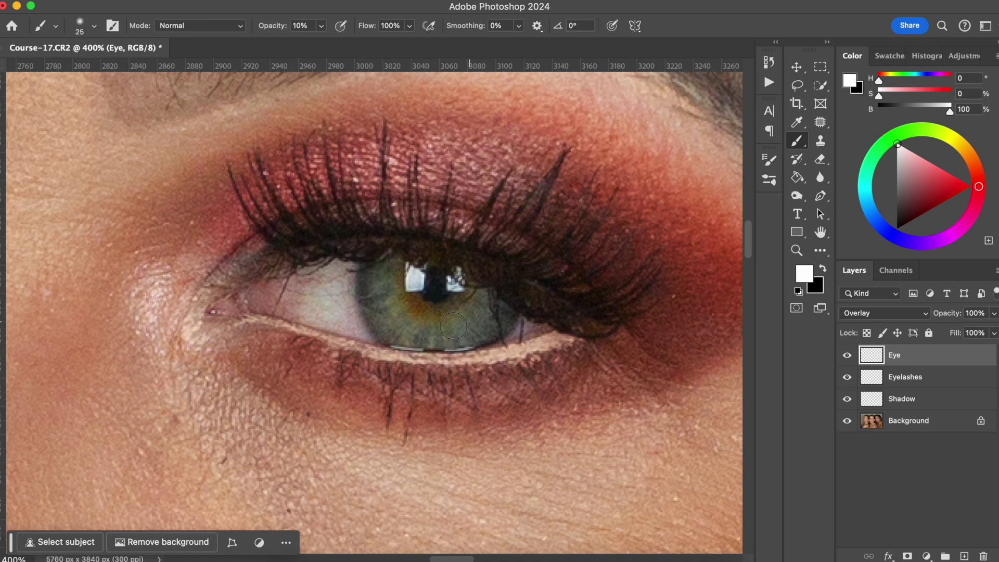
mouse_move(379, 267)
left_mouse_down()
mouse_move(387, 307)
mouse_move(444, 337)
mouse_move(488, 297)
mouse_move(481, 316)
mouse_move(404, 324)
mouse_move(381, 269)
left_mouse_up()
mouse_move(381, 272)
left_mouse_down()
mouse_move(403, 330)
mouse_move(485, 324)
left_mouse_up()
mouse_move(485, 321)
left_mouse_down()
mouse_move(393, 318)
mouse_move(381, 270)
mouse_move(406, 326)
mouse_move(488, 312)
mouse_move(376, 272)
mouse_move(447, 339)
mouse_move(487, 299)
mouse_move(418, 329)
mouse_move(378, 274)
mouse_move(421, 340)
mouse_move(432, 301)
mouse_move(492, 307)
mouse_move(430, 324)
left_mouse_up()
key("bracketleft")
mouse_move(413, 284)
left_mouse_down()
mouse_move(417, 273)
mouse_move(455, 287)
mouse_move(456, 272)
mouse_move(456, 284)
mouse_move(417, 279)
mouse_move(461, 326)
mouse_move(408, 320)
left_mouse_up()
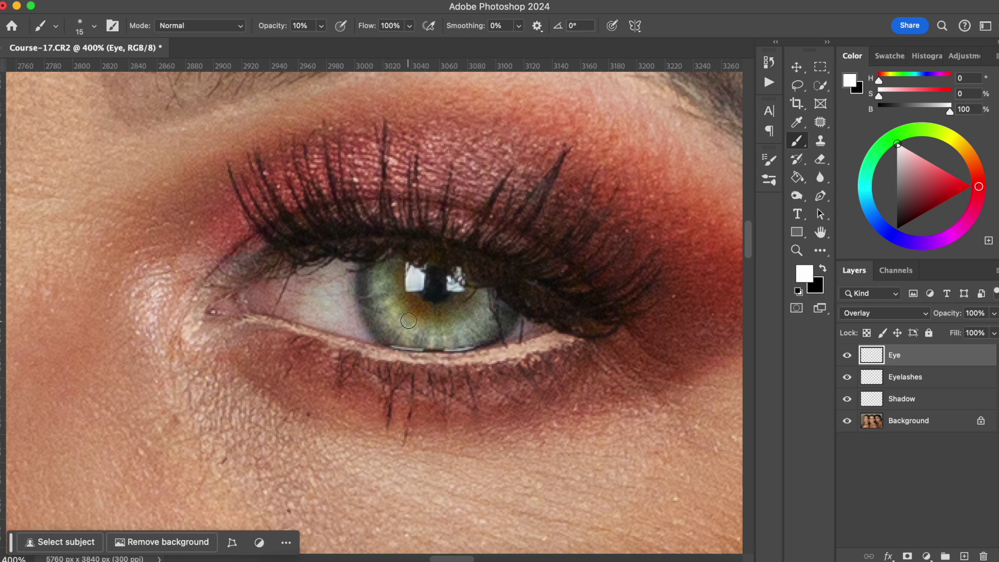
Step: Brighten the iris of the woman's right eye with white, using a 15 px brush
left_click_drag(245, 324, 593, 331)
mouse_move(112, 333)
left_mouse_down()
mouse_move(351, 373)
mouse_move(370, 400)
left_mouse_up()
mouse_move(287, 252)
left_mouse_down()
mouse_move(287, 262)
mouse_move(323, 260)
left_mouse_up()
key("bracketright")
key("bracketright")
mouse_move(246, 257)
left_mouse_down()
mouse_move(275, 300)
mouse_move(249, 269)
mouse_move(253, 282)
mouse_move(284, 306)
mouse_move(247, 261)
mouse_move(342, 305)
mouse_move(361, 265)
mouse_move(310, 303)
left_mouse_up()
key("bracketleft")
key("bracketleft")
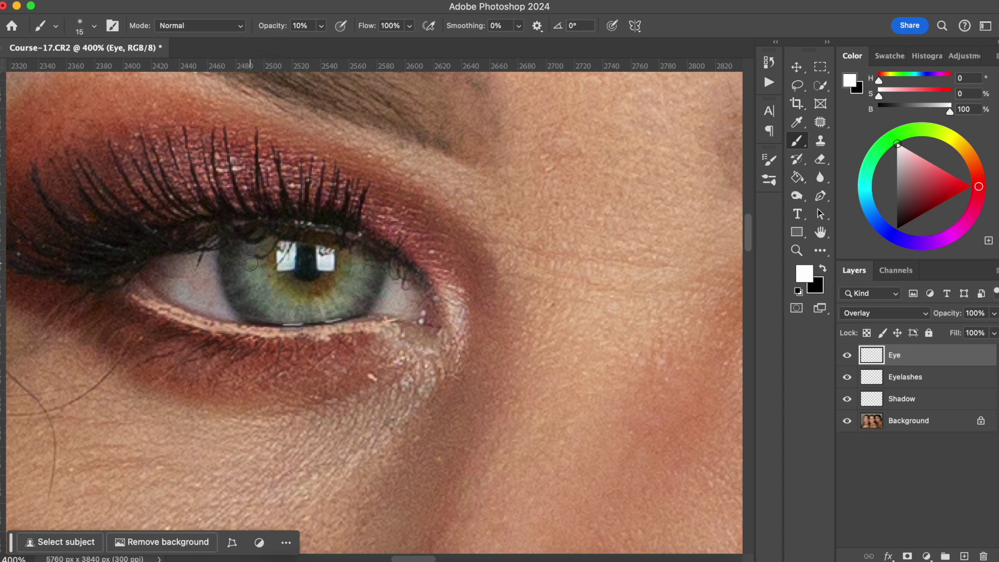
mouse_move(249, 251)
left_mouse_down()
mouse_move(291, 304)
mouse_move(270, 300)
mouse_move(286, 307)
left_mouse_up()
key("bracketleft")
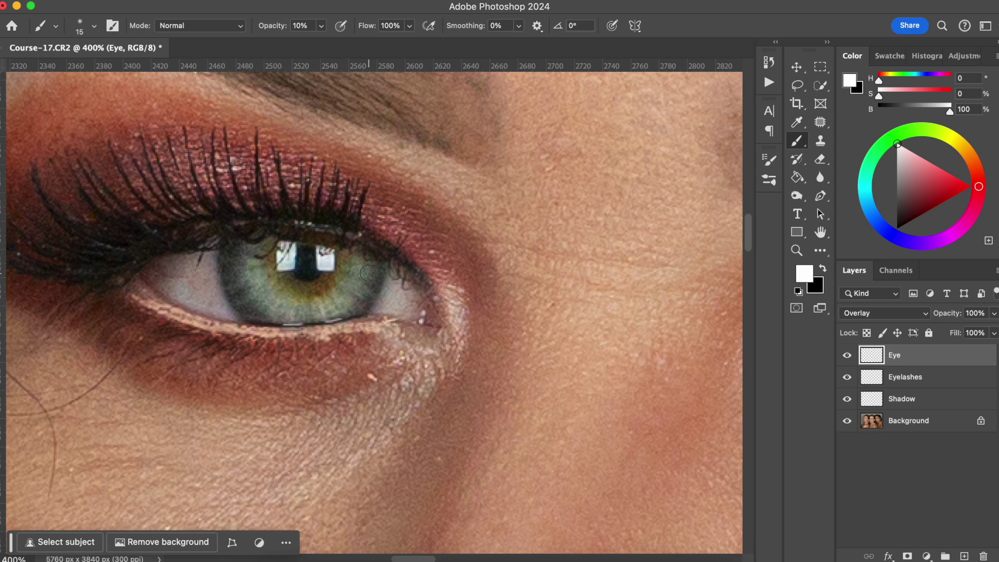
Step: Switch to black and darken the left eye's iris rim with a 9 px brush, and its pupil with a larger one
left_click_drag(559, 315, 286, 334)
mouse_move(593, 320)
left_mouse_down()
mouse_move(380, 281)
mouse_move(321, 252)
left_mouse_up()
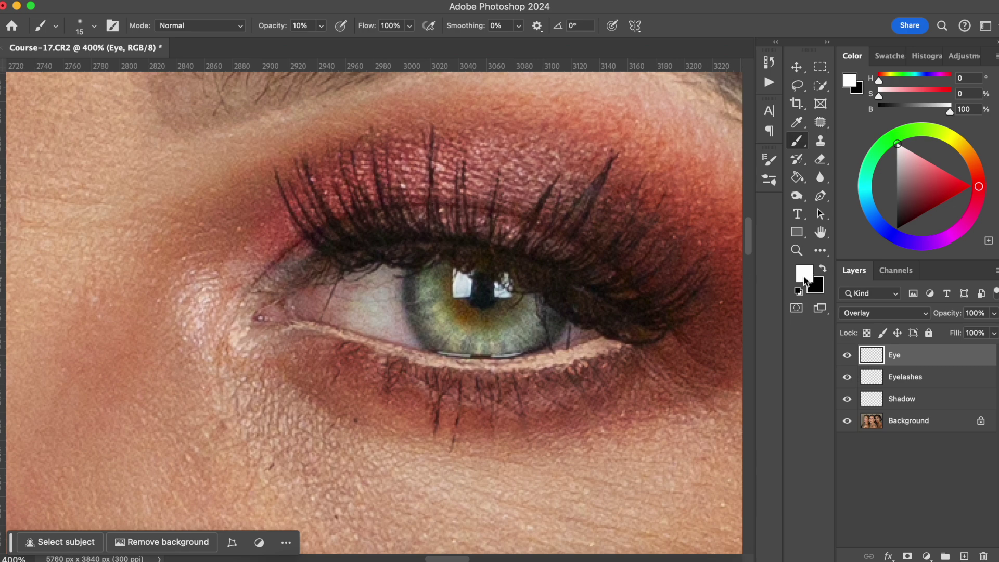
left_click(824, 269)
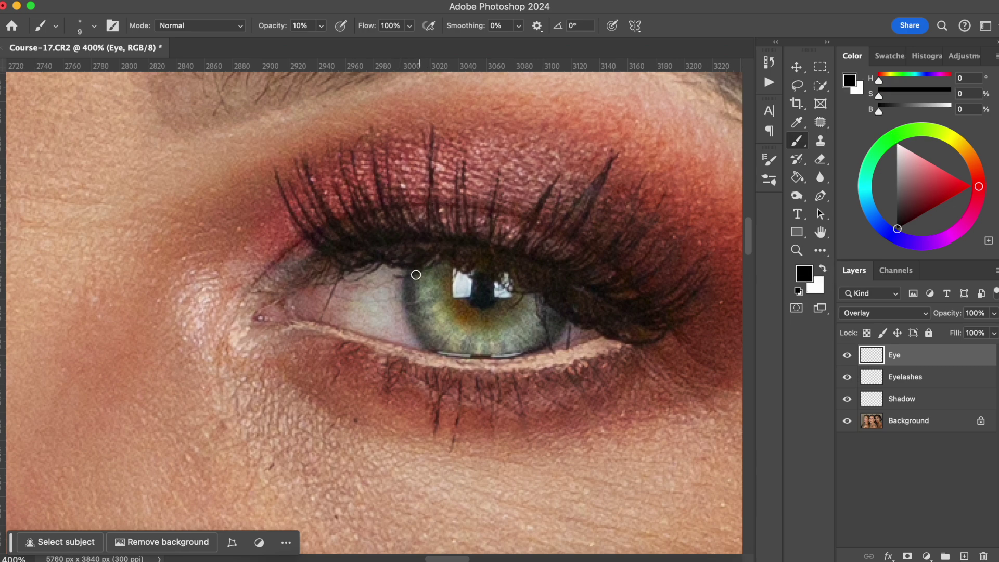
mouse_move(411, 270)
left_mouse_down()
mouse_move(404, 297)
mouse_move(426, 345)
mouse_move(408, 294)
mouse_move(456, 355)
mouse_move(510, 363)
mouse_move(551, 343)
mouse_move(561, 303)
mouse_move(562, 315)
mouse_move(463, 349)
left_mouse_up()
key("]")
mouse_move(480, 281)
left_mouse_down()
mouse_move(478, 298)
mouse_move(488, 289)
left_mouse_up()
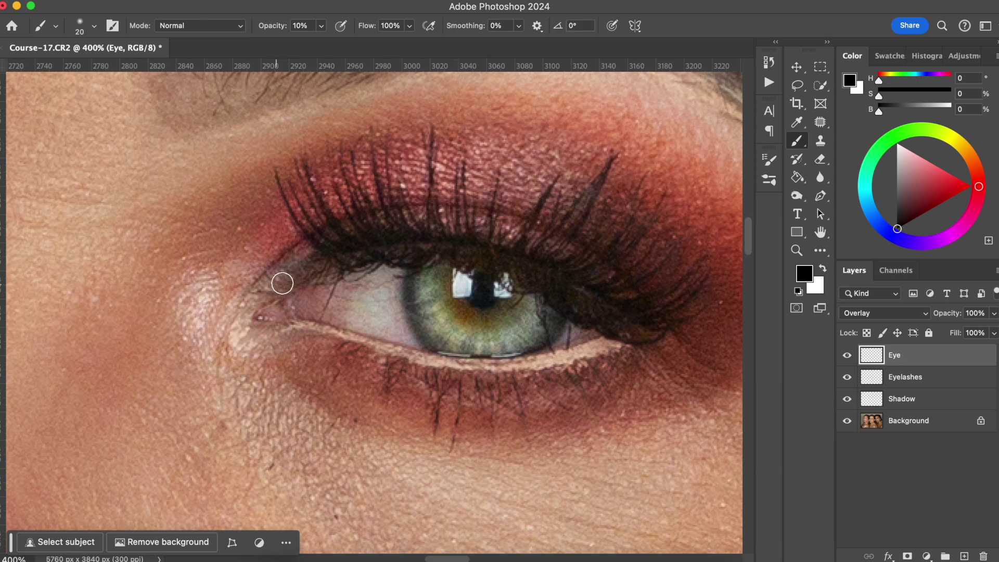
Step: Darken the iris rim of the woman's right eye in black with a 10 px brush, and its pupil with a larger one
left_click_drag(207, 312, 330, 315)
left_click_drag(156, 314, 413, 336)
key("bracketleft")
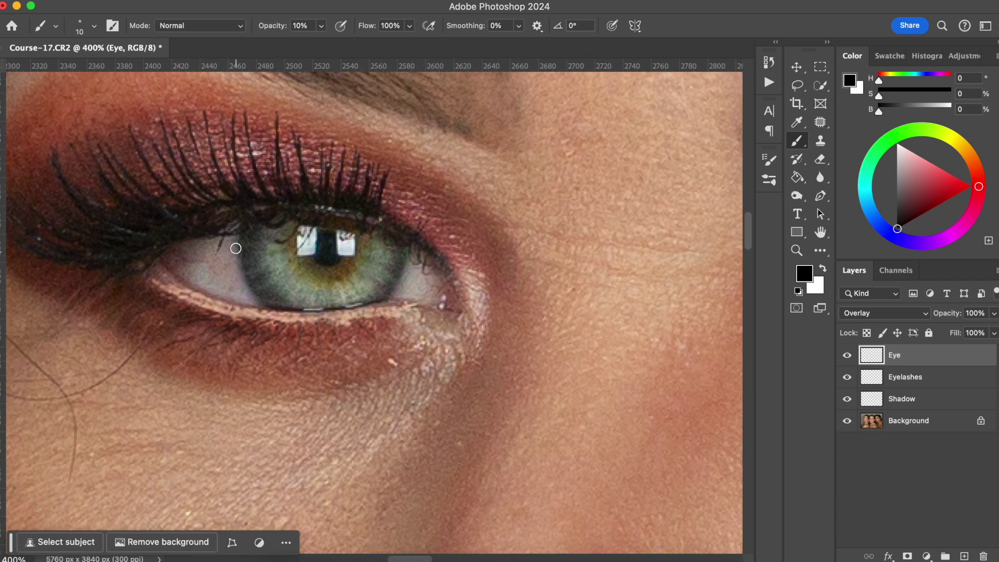
key("bracketleft")
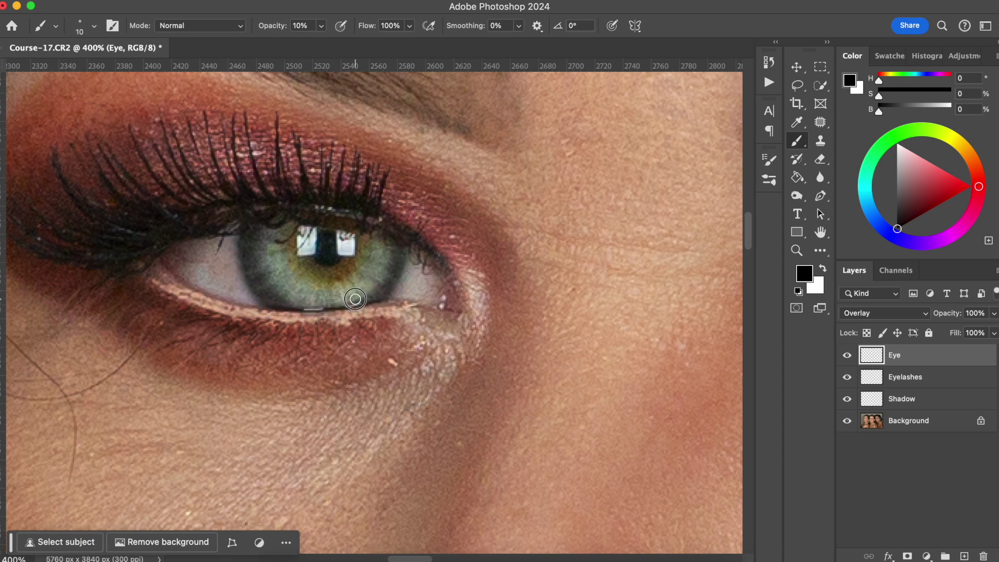
key("bracketright")
key("bracketright")
left_click(320, 258)
key("bracketleft")
Step: Compare the woman's whole face with the Eye layer hidden and shown, leaving the layer shown
key("super+0")
key("super+equal")
key("super+equal")
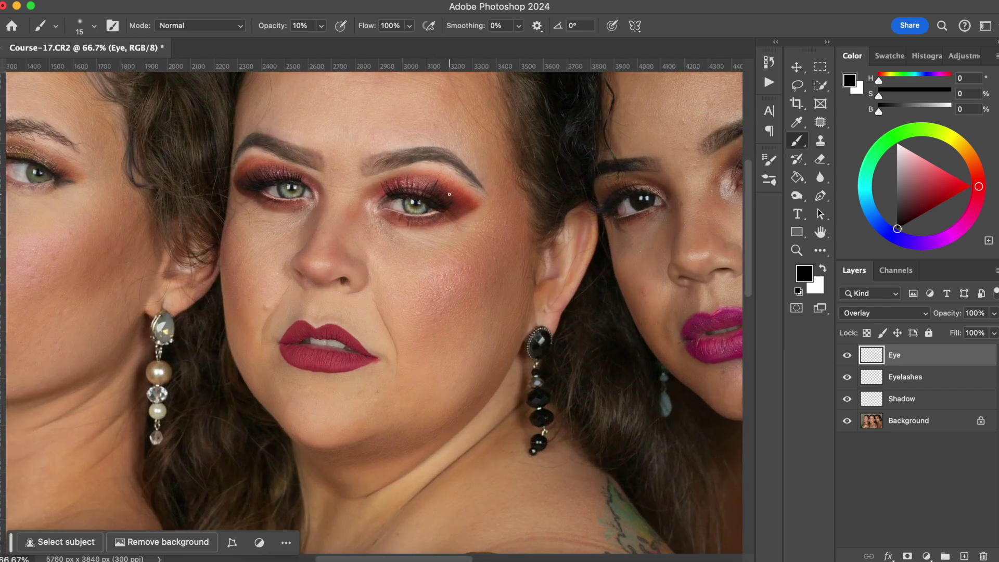
left_click_drag(386, 257, 463, 329)
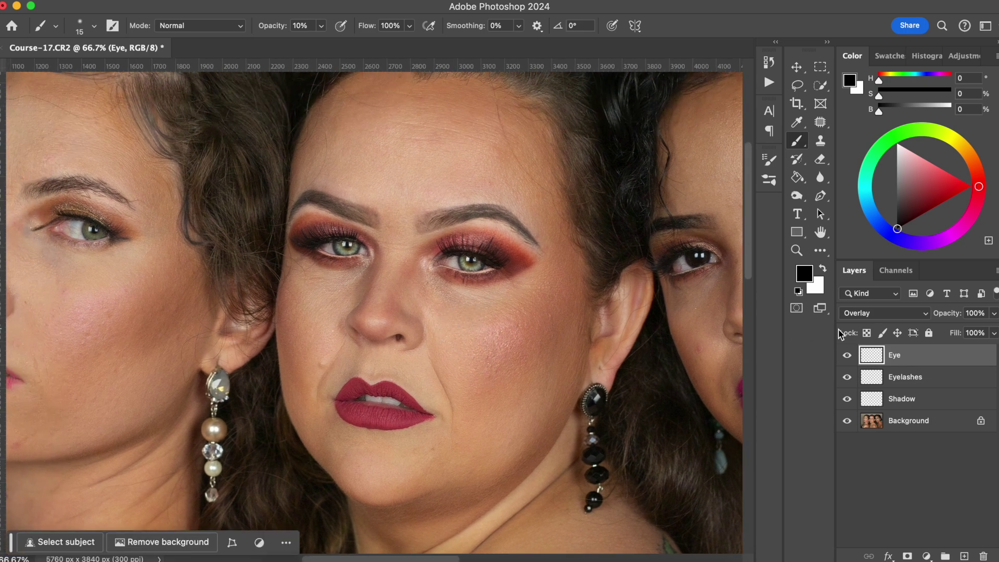
left_click(847, 356)
left_click(848, 357)
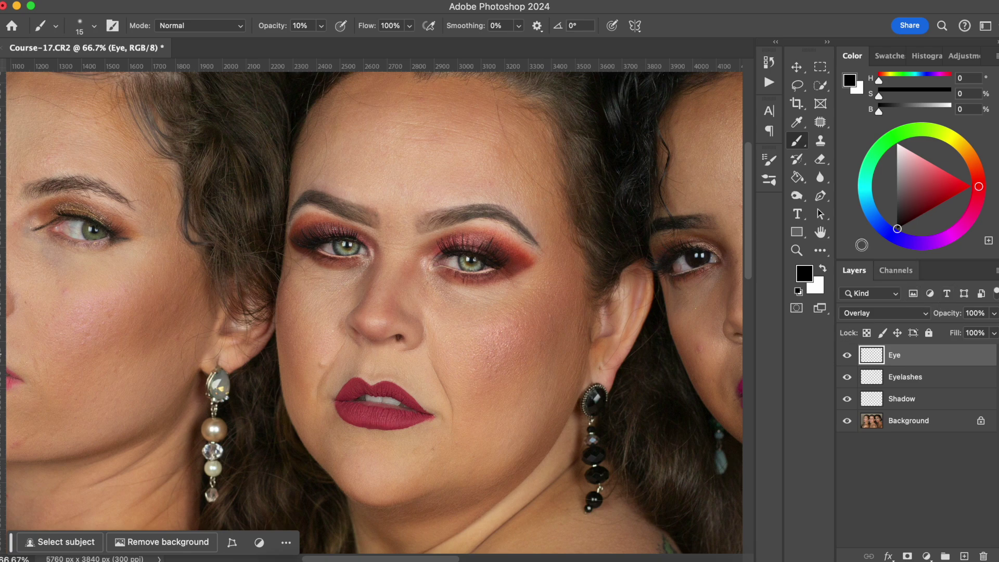
Step: Set the Eye layer's opacity to 40% and check the softened effect by toggling the layer's visibility
left_click(953, 315)
left_click_drag(956, 318, 773, 337)
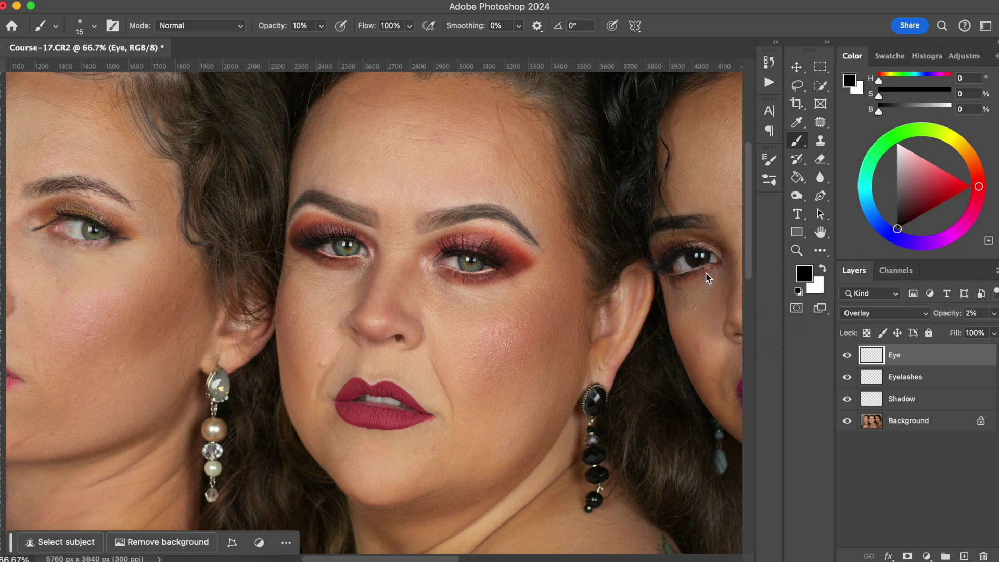
mouse_move(946, 314)
left_mouse_down()
mouse_move(932, 312)
mouse_move(962, 315)
mouse_move(953, 321)
left_mouse_up()
left_click(949, 317)
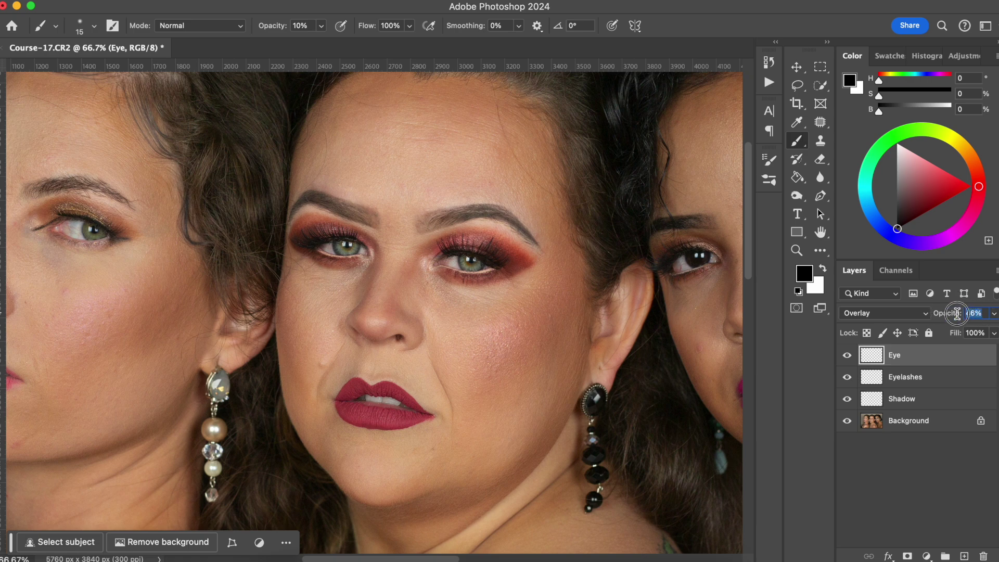
type("40")
key("Return")
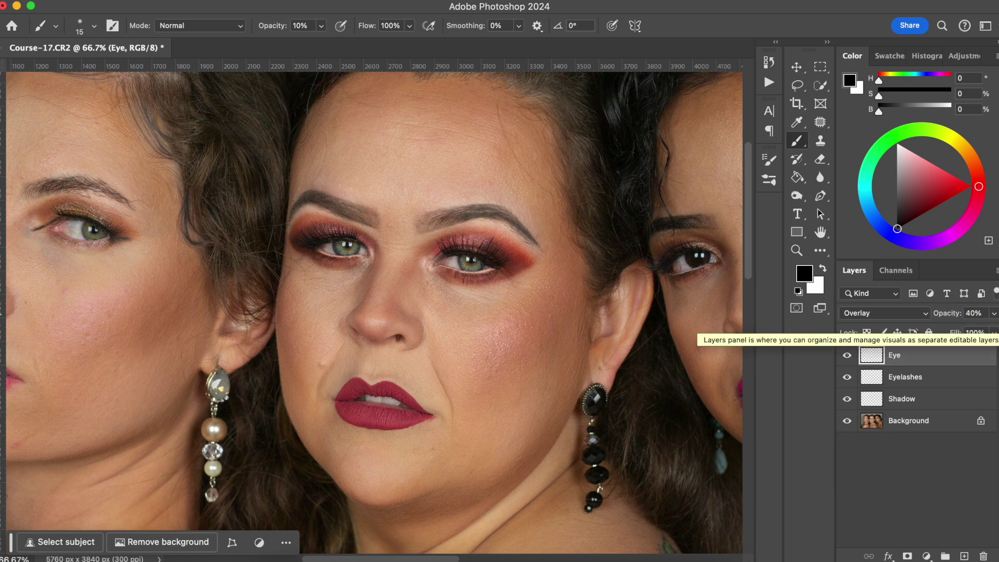
left_click(848, 356)
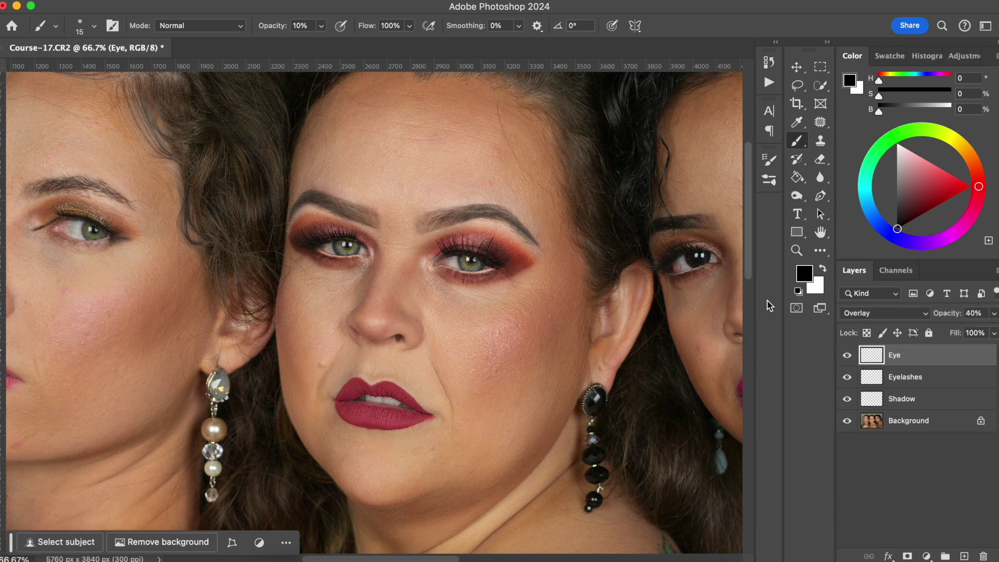
Step: Stamp all visible layers into a new merged layer at the top of the stack
key("super+equal")
key("super+equal")
left_click_drag(647, 200, 592, 366)
key("super+alt+shift+e")
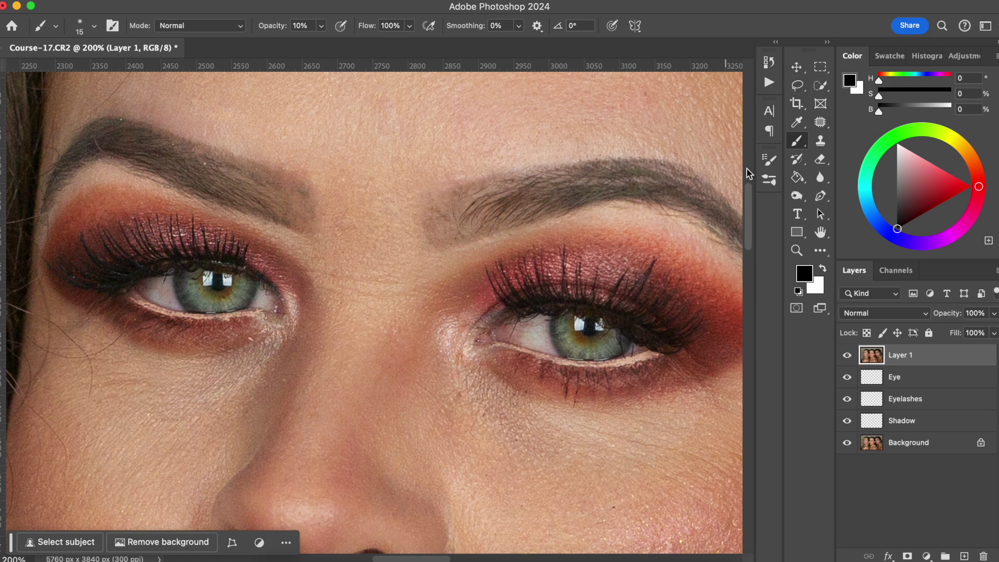
Step: Heal the small veins and marks in the white of the middle woman's right-hand eye with an 8 px Spot Healing Brush
key("super+plus")
left_click_drag(386, 301, 317, 251)
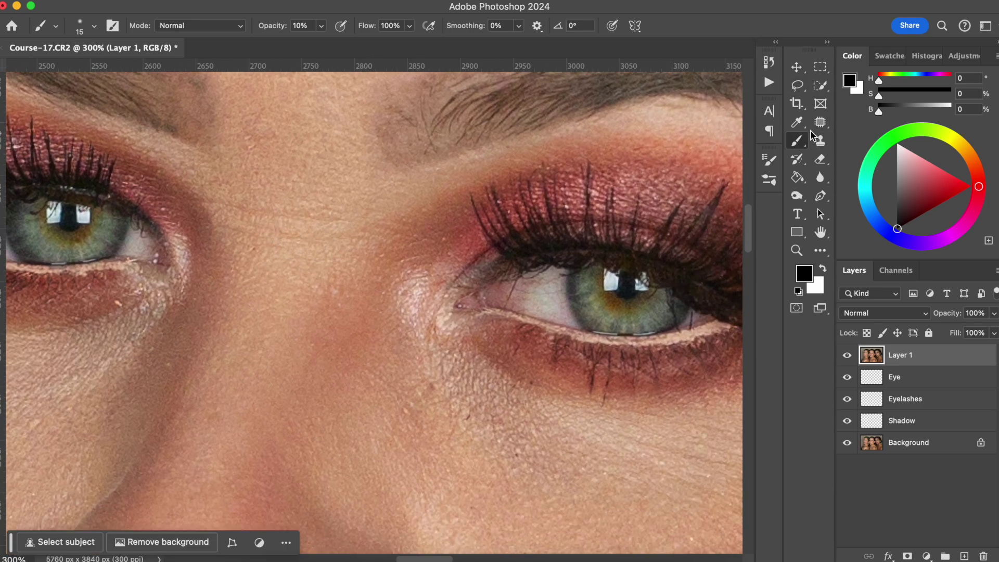
left_click(820, 122)
left_click(869, 133)
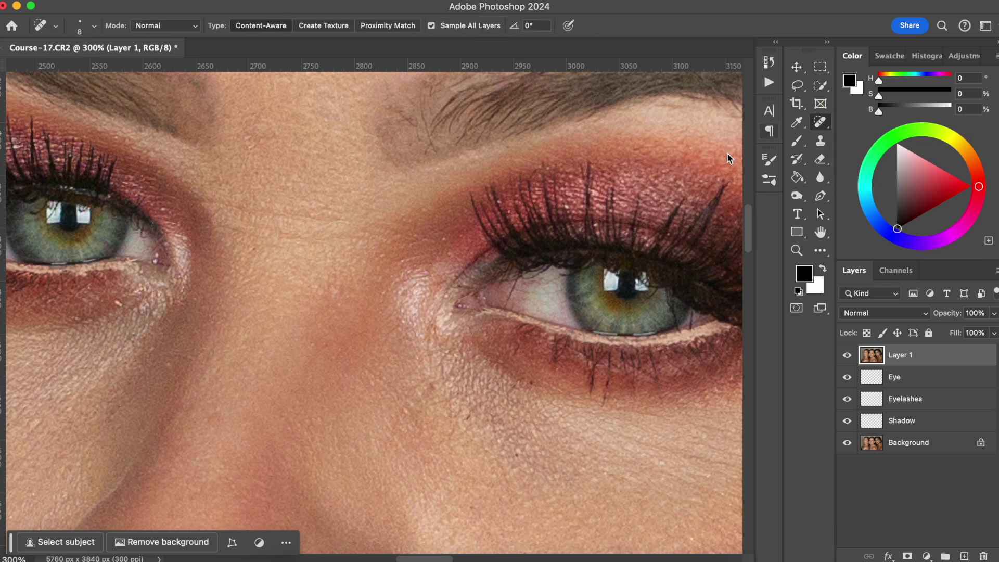
left_click_drag(504, 306, 513, 280)
left_click_drag(451, 300, 520, 297)
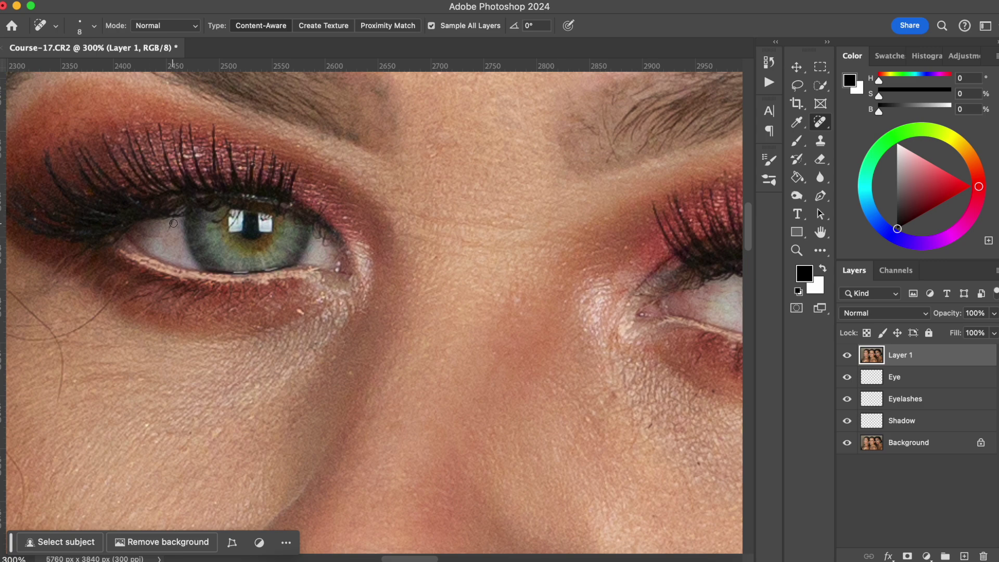
Step: Heal the small marks in the white of her left-hand eye, including near the inner corner
left_click_drag(504, 308, 550, 312)
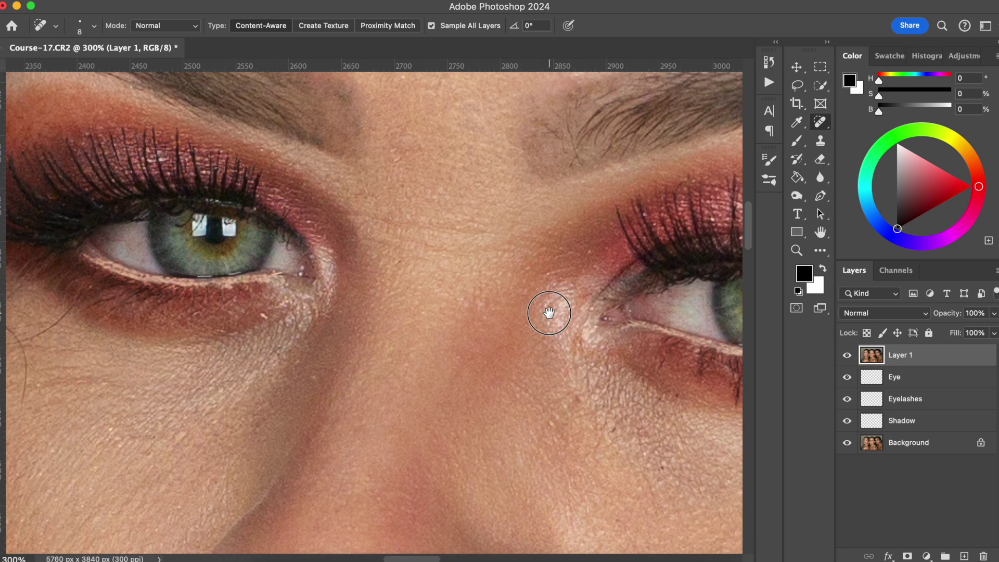
mouse_move(289, 255)
left_mouse_down()
mouse_move(298, 262)
mouse_move(277, 239)
left_mouse_up()
left_click(285, 242)
left_click(279, 244)
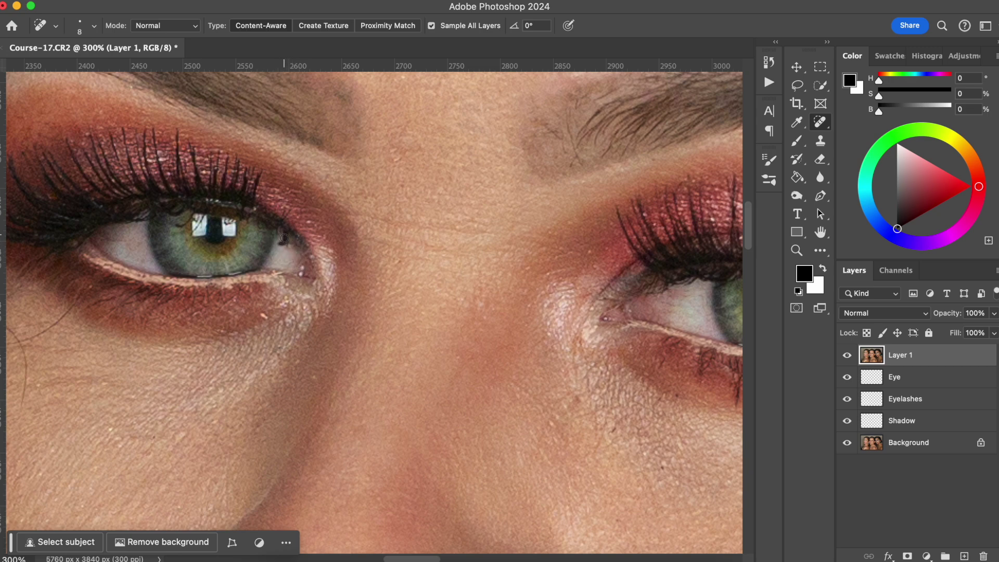
left_click(282, 239)
Step: Return to the right-hand eye and heal the marks in the white beside the iris's outer edge
scroll(285, 260, "right", 6)
scroll(287, 265, "right", 3)
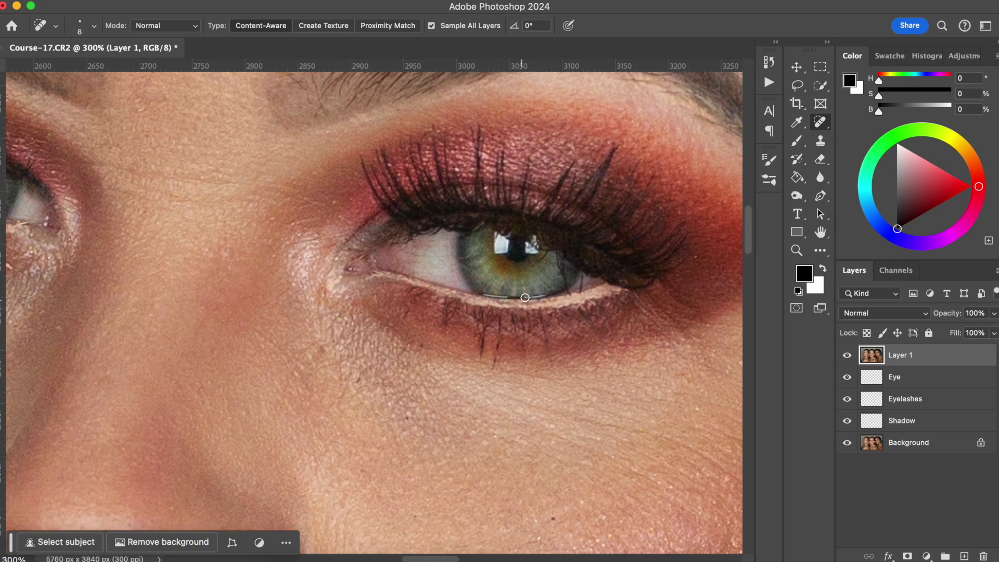
mouse_move(564, 278)
left_mouse_down()
mouse_move(583, 290)
mouse_move(583, 276)
mouse_move(582, 290)
mouse_move(566, 286)
mouse_move(613, 261)
mouse_move(582, 286)
left_mouse_up()
key("space")
scroll(575, 319, "left", 2)
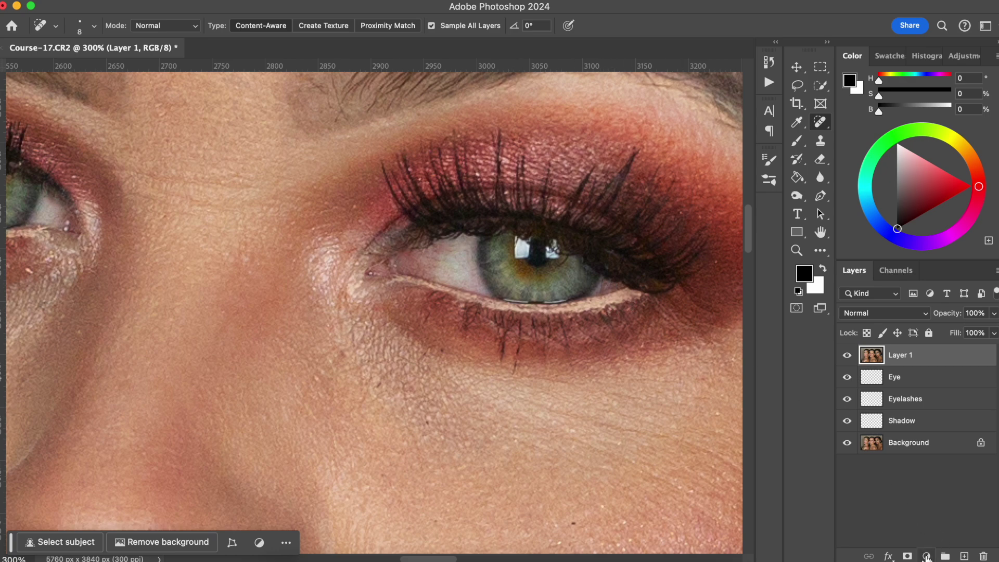
Step: Add a Hue/Saturation adjustment layer above the merged layer and invert its mask to black
left_click(926, 556)
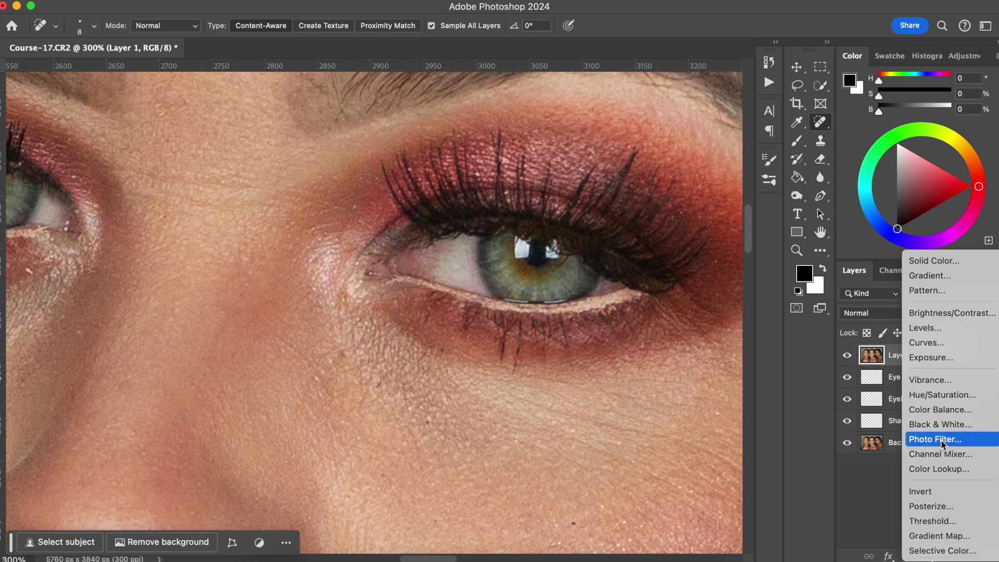
left_click(940, 395)
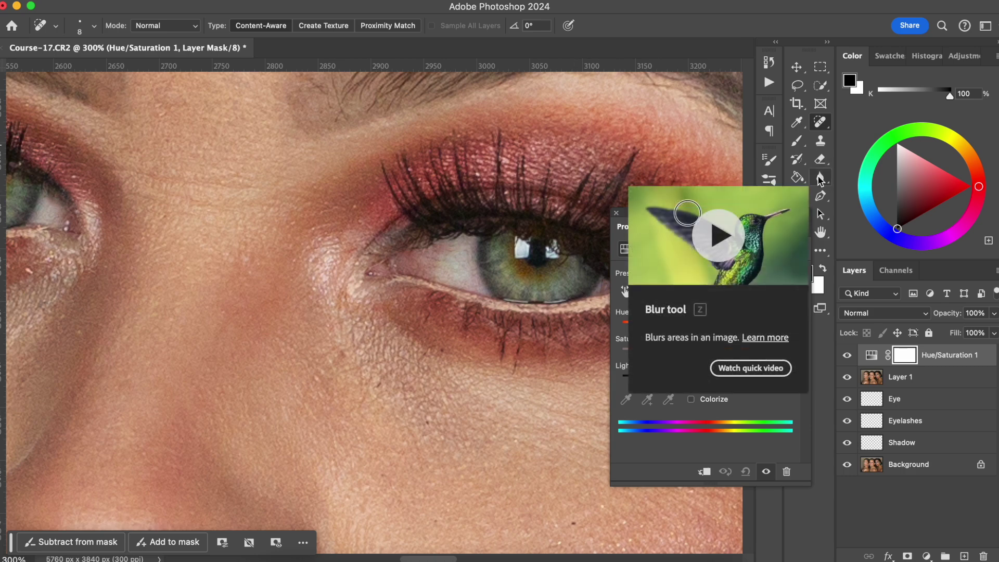
key("super+i")
Step: Switch to the Brush tool and set the adjustment's Hue to +180 as a strong preview colour for masking
left_click(797, 141)
left_click(704, 329)
left_click_drag(707, 330, 792, 328)
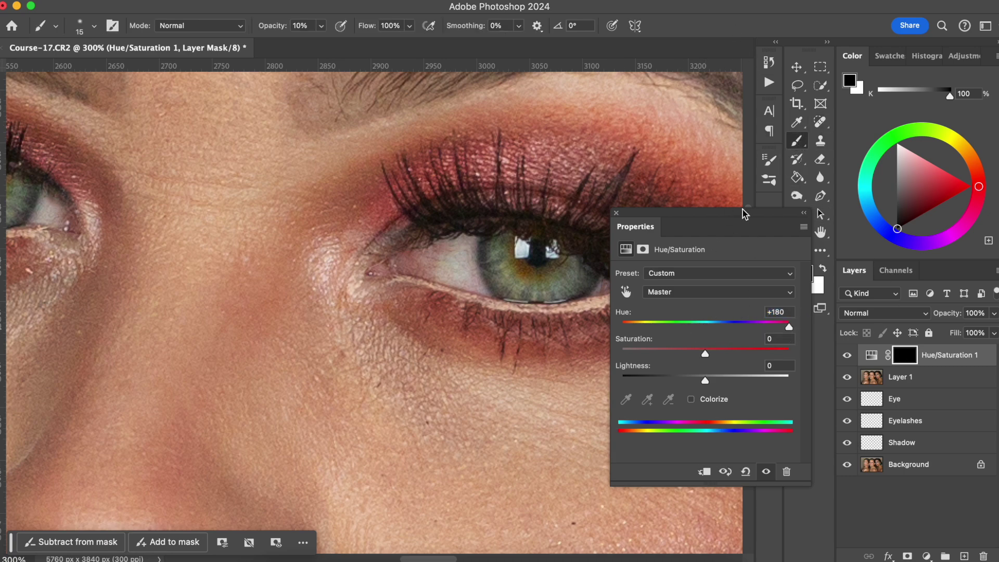
left_click_drag(739, 213, 718, 276)
Step: Paint the white of the right-hand eye into the adjustment mask with a white brush at 100% opacity
left_click(823, 270)
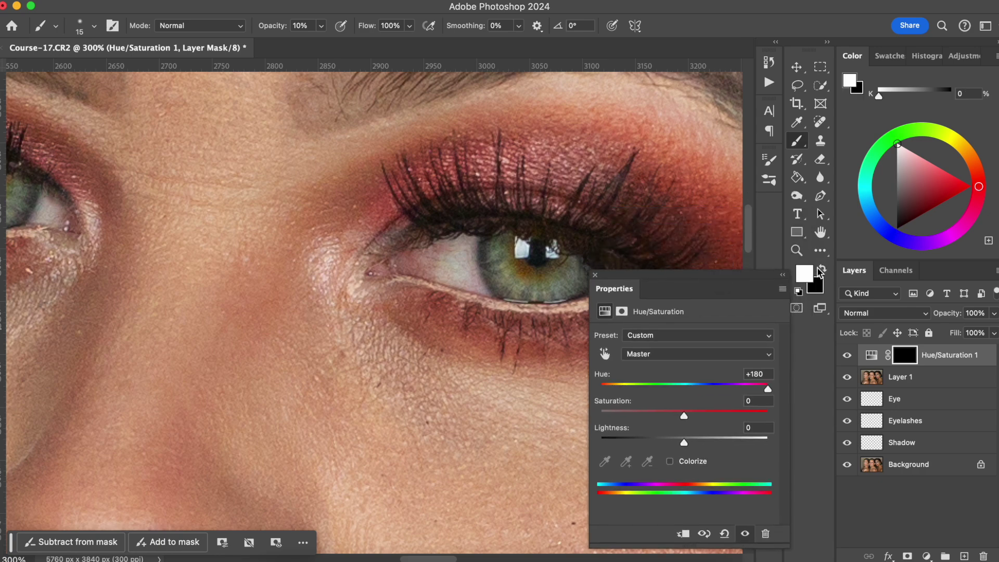
left_click_drag(266, 27, 333, 40)
mouse_move(441, 268)
left_mouse_down()
mouse_move(332, 244)
mouse_move(358, 251)
mouse_move(366, 227)
mouse_move(355, 241)
mouse_move(371, 257)
mouse_move(384, 227)
mouse_move(389, 240)
mouse_move(397, 231)
mouse_move(405, 270)
mouse_move(371, 261)
mouse_move(384, 265)
mouse_move(380, 247)
mouse_move(399, 260)
left_mouse_up()
left_click_drag(535, 276, 529, 266)
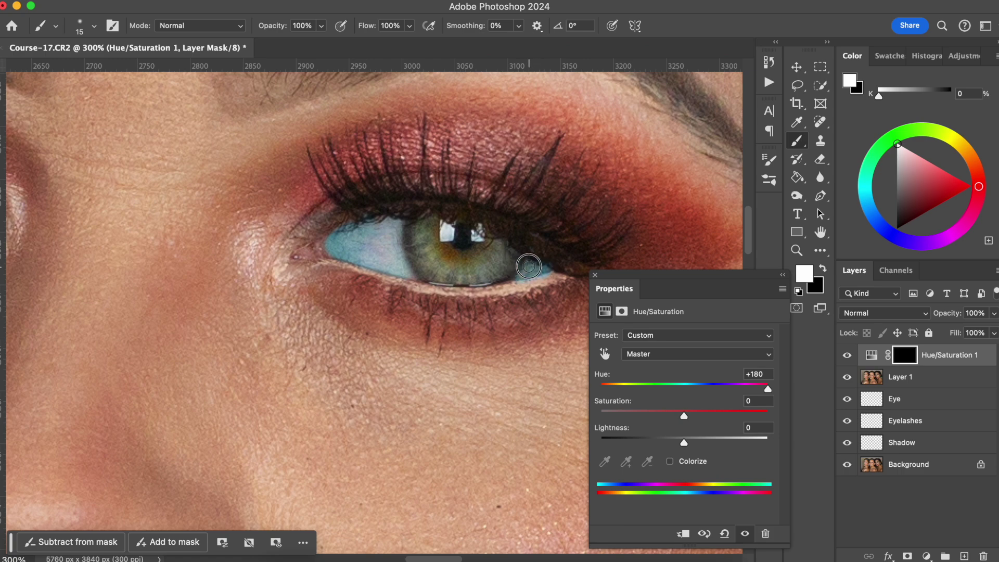
key("x")
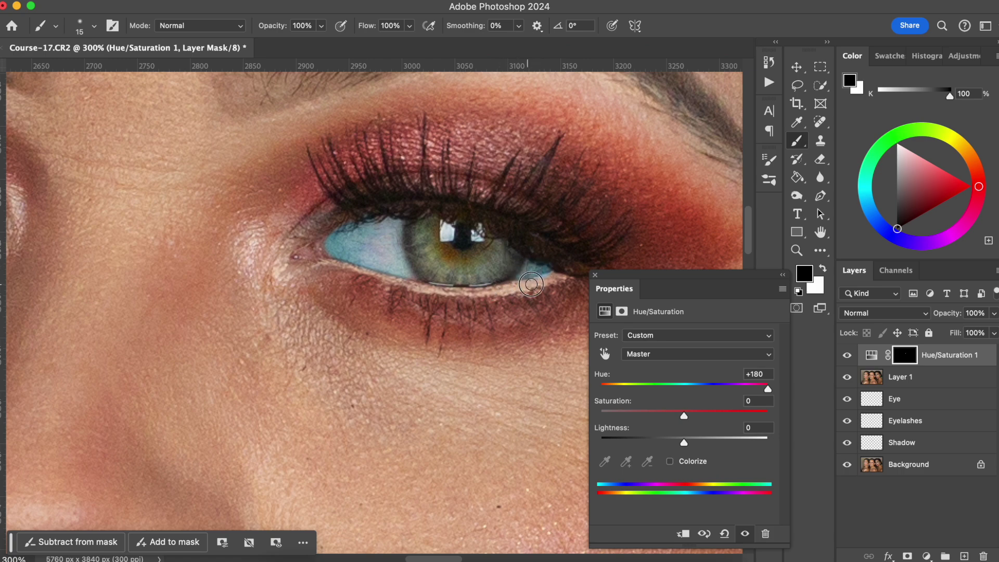
Step: Paint the white of the left-hand eye into the Hue/Saturation mask, on both sides of the iris
scroll(165, 272, "left", 15)
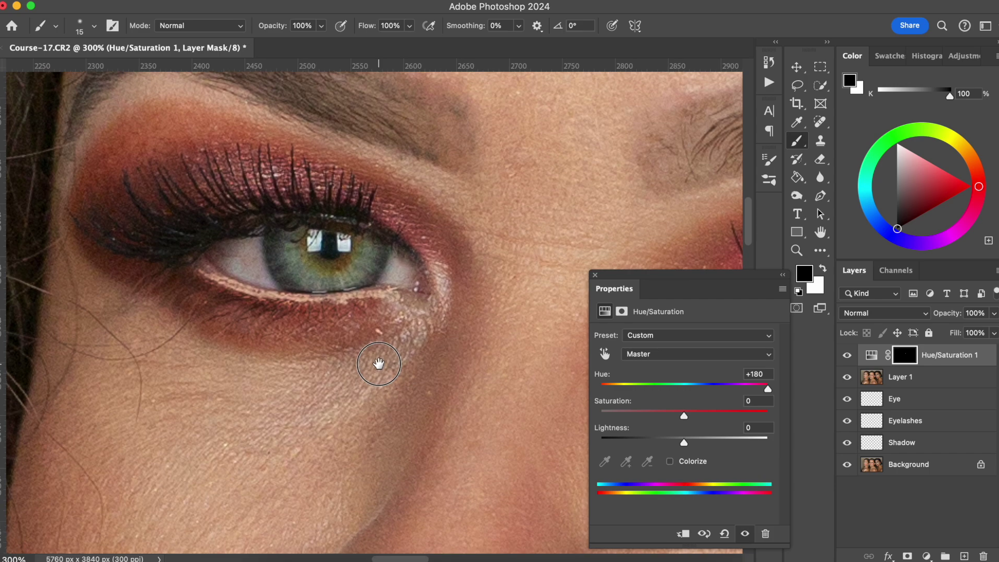
key("x")
mouse_move(259, 234)
left_mouse_down()
mouse_move(216, 249)
mouse_move(242, 265)
mouse_move(233, 267)
mouse_move(243, 268)
mouse_move(240, 247)
mouse_move(256, 256)
mouse_move(266, 279)
mouse_move(227, 250)
mouse_move(252, 240)
left_mouse_up()
mouse_move(393, 263)
left_mouse_down()
mouse_move(388, 275)
mouse_move(413, 276)
mouse_move(391, 280)
mouse_move(395, 261)
mouse_move(391, 271)
left_mouse_up()
Step: Frame both eyes and reset the adjustment's Hue to 0
key("space")
left_click_drag(437, 300, 321, 264)
key("super+minus")
key("space")
left_click_drag(482, 331, 364, 279)
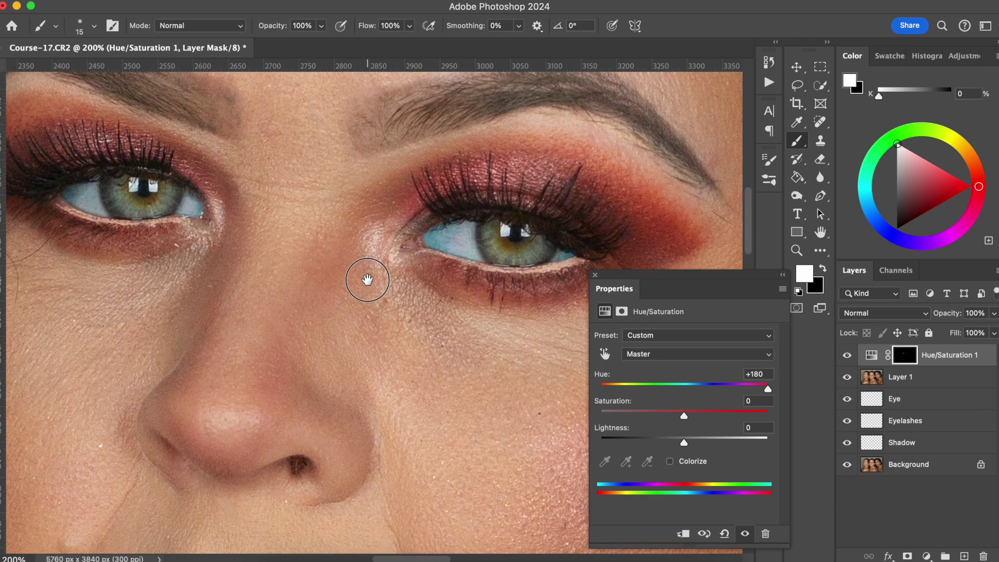
double_click(602, 375)
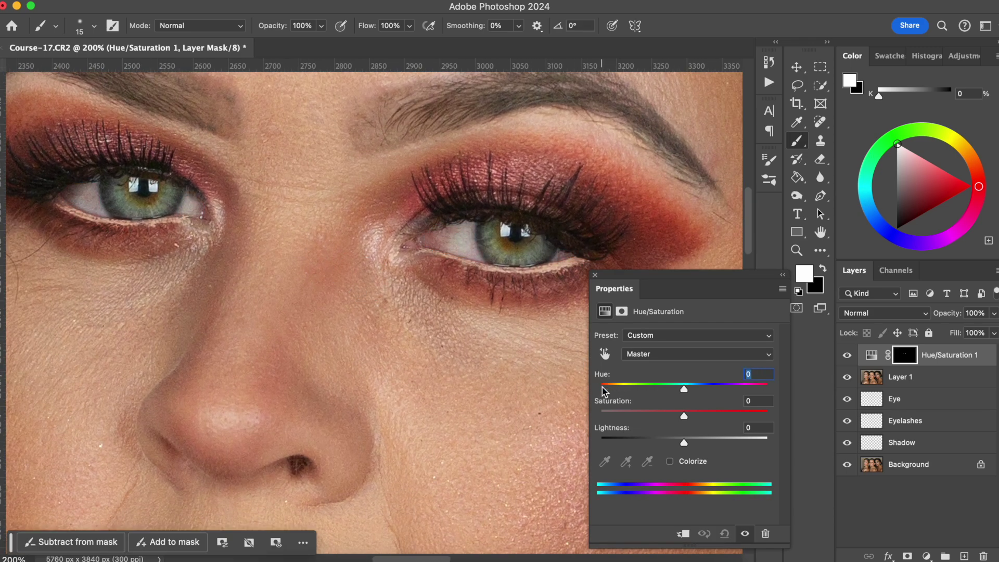
Step: For the Reds range, set Saturation to -48 and Lightness to +25, comparing the eyes with the adjustment hidden and shown
left_click(674, 359)
left_click(658, 369)
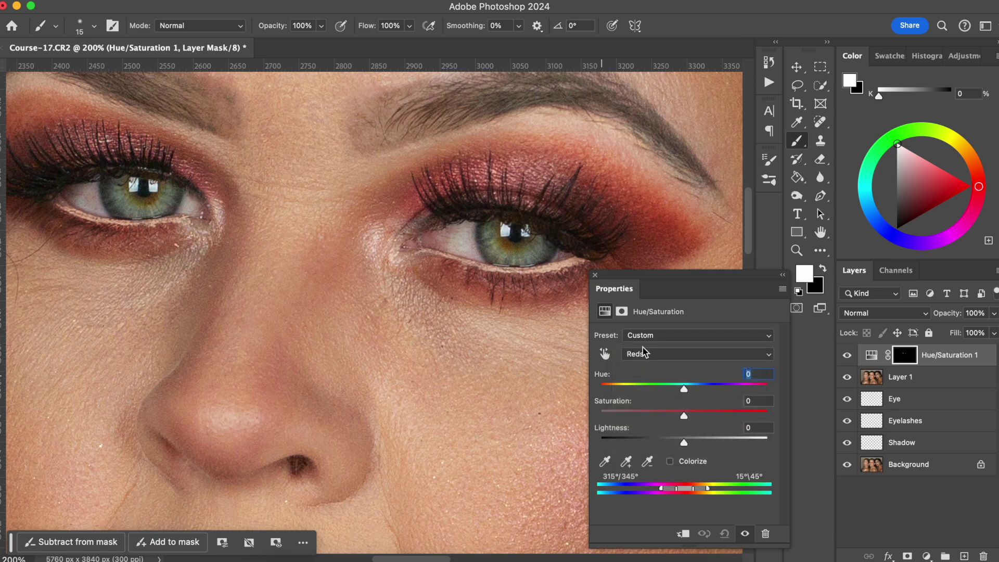
left_click_drag(685, 416, 644, 416)
left_click(848, 355)
left_click(848, 355)
left_click_drag(685, 445, 705, 443)
left_click(848, 355)
left_click(848, 355)
Step: Compare the women's faces at 50% zoom with the Hue/Saturation layer hidden and shown, and close its properties
key("super+0")
key("super+equal")
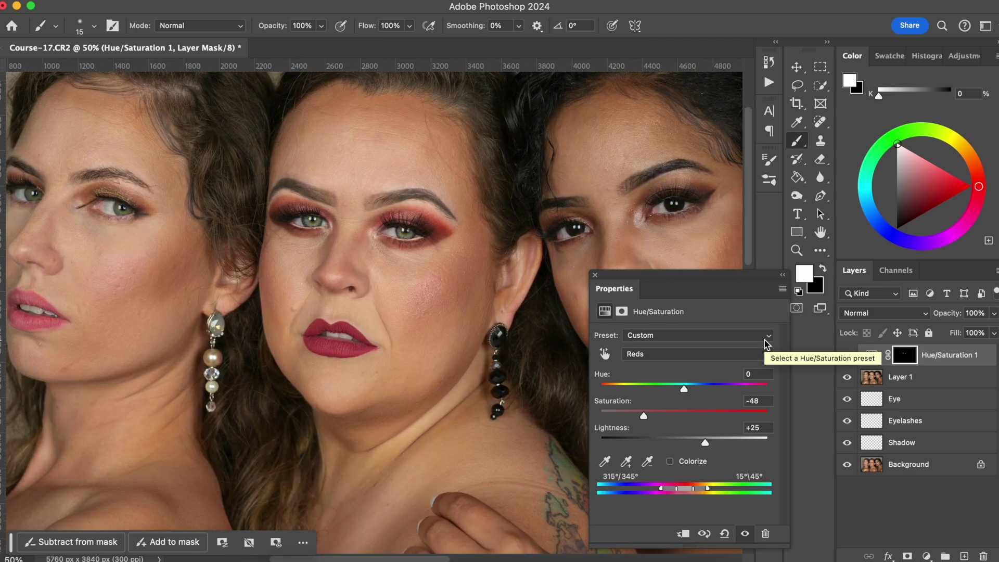
left_click_drag(443, 288, 466, 314)
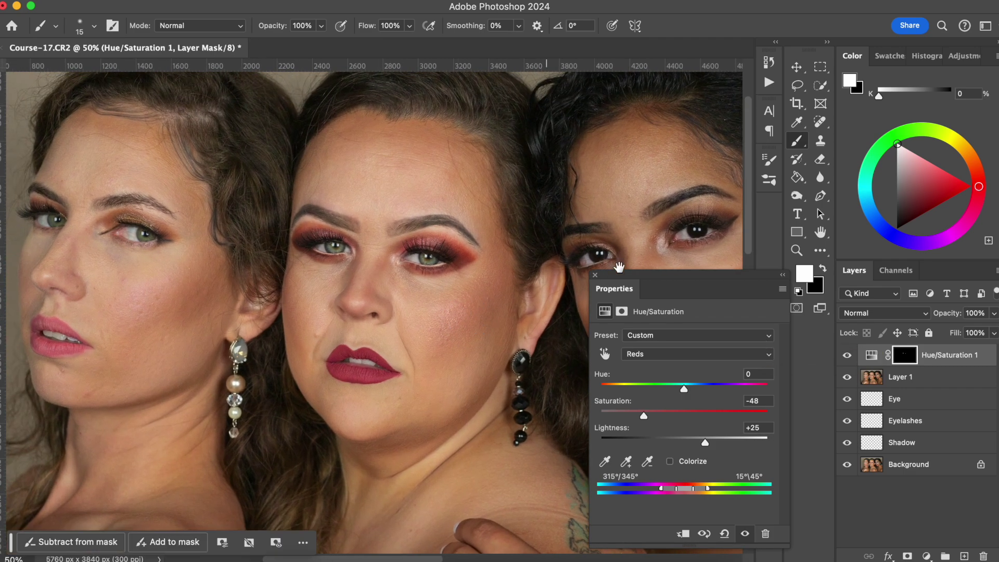
left_click(848, 356)
left_click(848, 356)
left_click(596, 275)
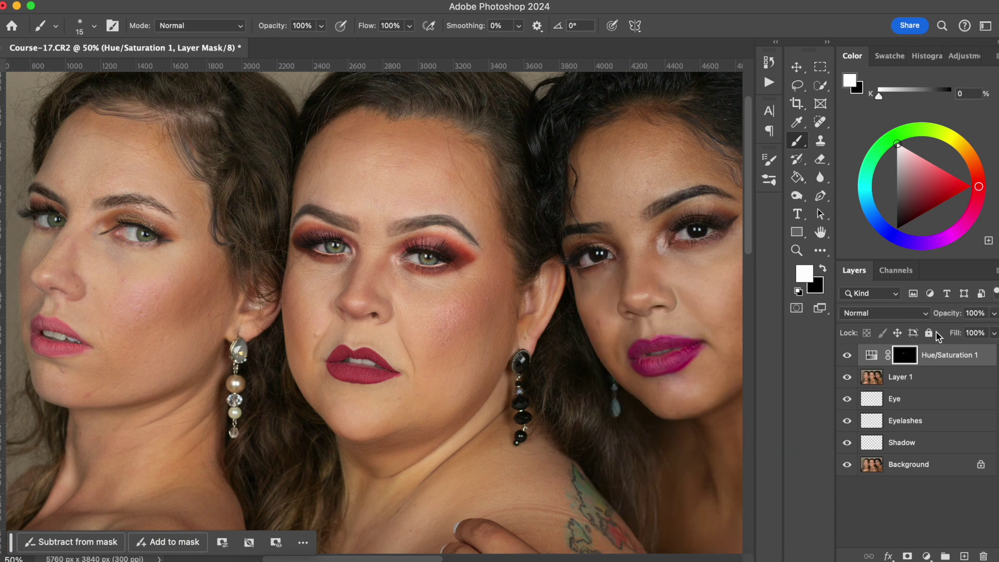
Step: Set the Hue/Saturation layer's opacity to 60% and compare the result by toggling its visibility
left_click_drag(953, 314, 803, 326)
left_click_drag(942, 311, 955, 314)
left_click(847, 356)
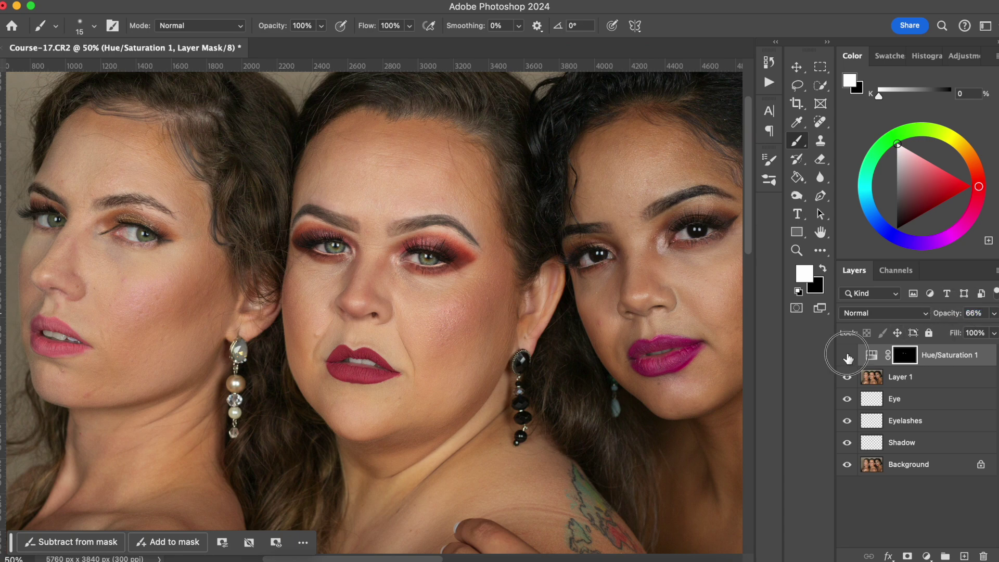
left_click(847, 356)
left_click(953, 315)
type("60")
left_click(850, 356)
left_click(849, 356)
Step: Add a new empty layer above the Hue/Saturation layer
left_click_drag(424, 284, 448, 306)
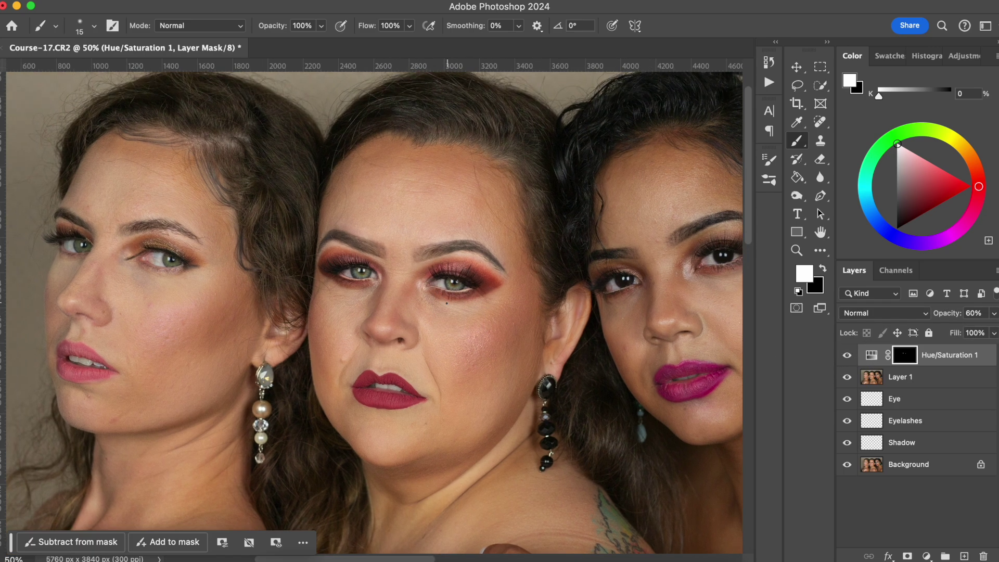
key("super+plus")
key("super+equal")
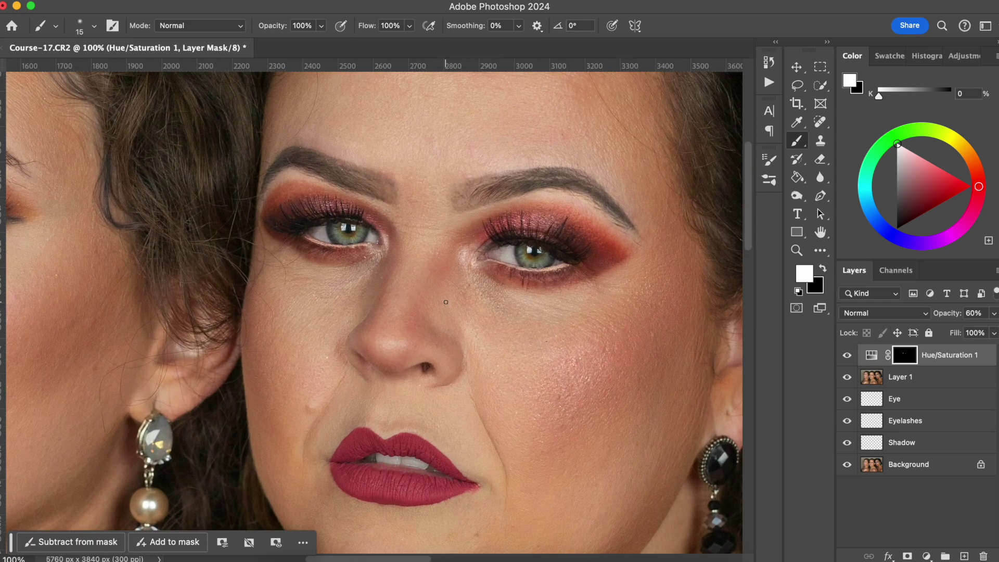
scroll(462, 226, "up", 2)
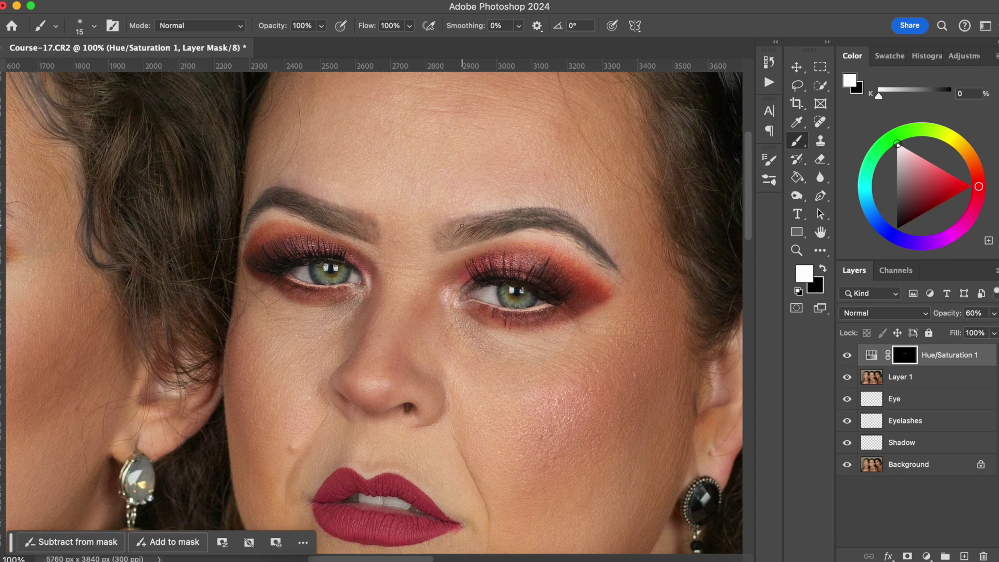
left_click(965, 557)
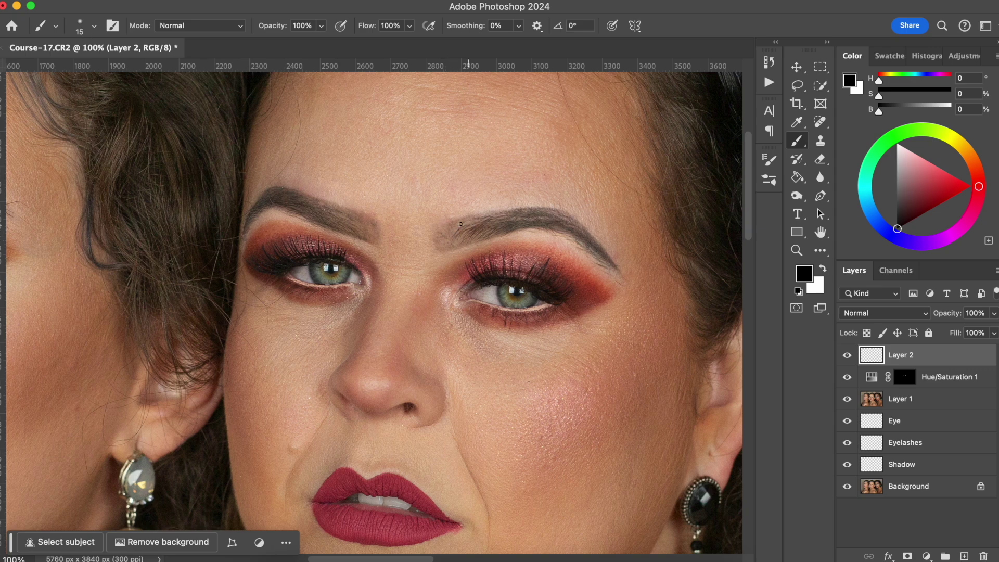
Step: Choose the Hard Round Pressure Size brush at 15 px with 100% hardness
key("super+plus")
left_click_drag(466, 228, 417, 316)
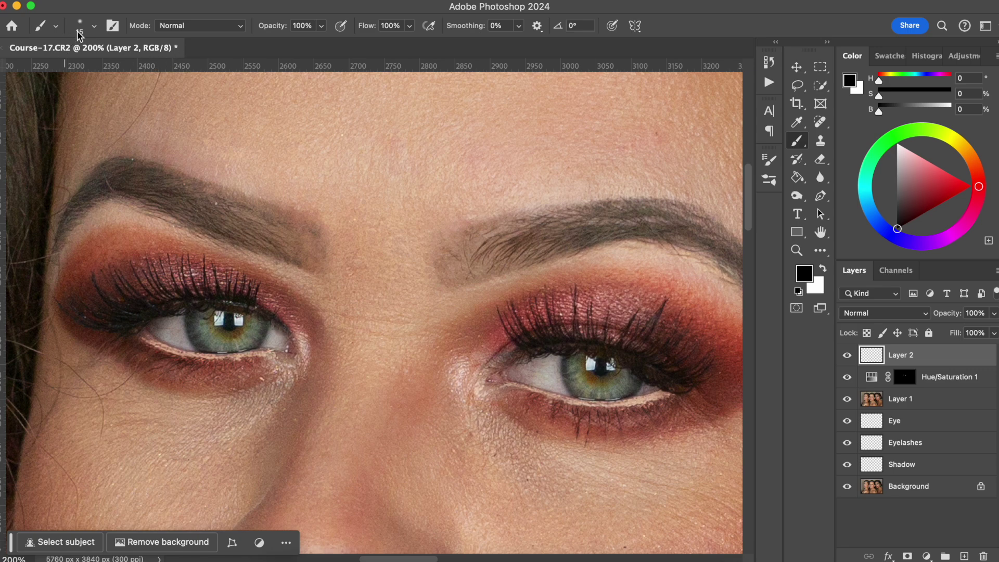
left_click(94, 26)
mouse_move(161, 184)
left_mouse_down()
mouse_move(172, 218)
mouse_move(175, 203)
left_mouse_up()
left_click(100, 240)
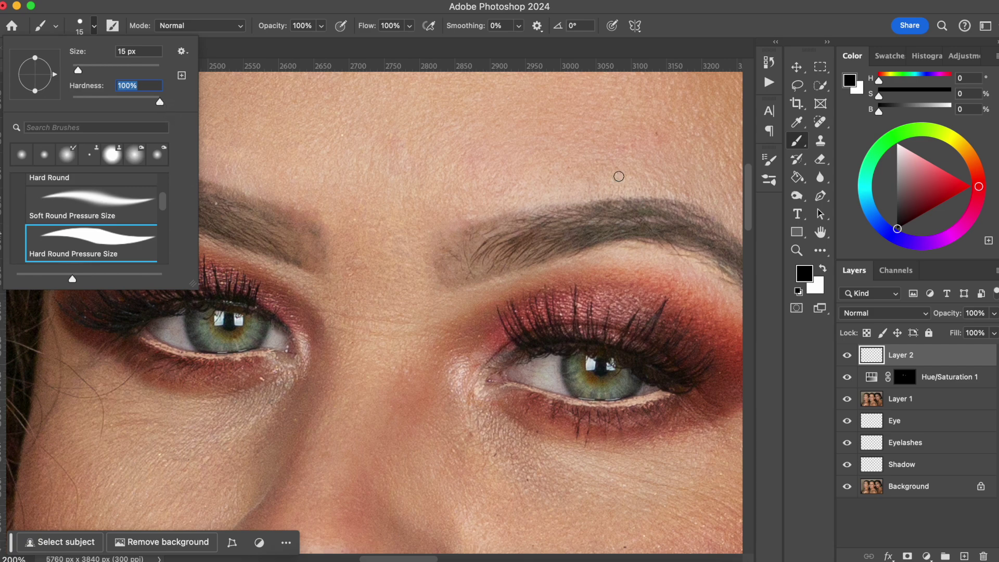
Step: Sample a brown from the right-hand eyebrow and draw fine upward hairs at its inner end with a 4 px brush
key("super+plus")
left_click_drag(432, 234, 354, 270)
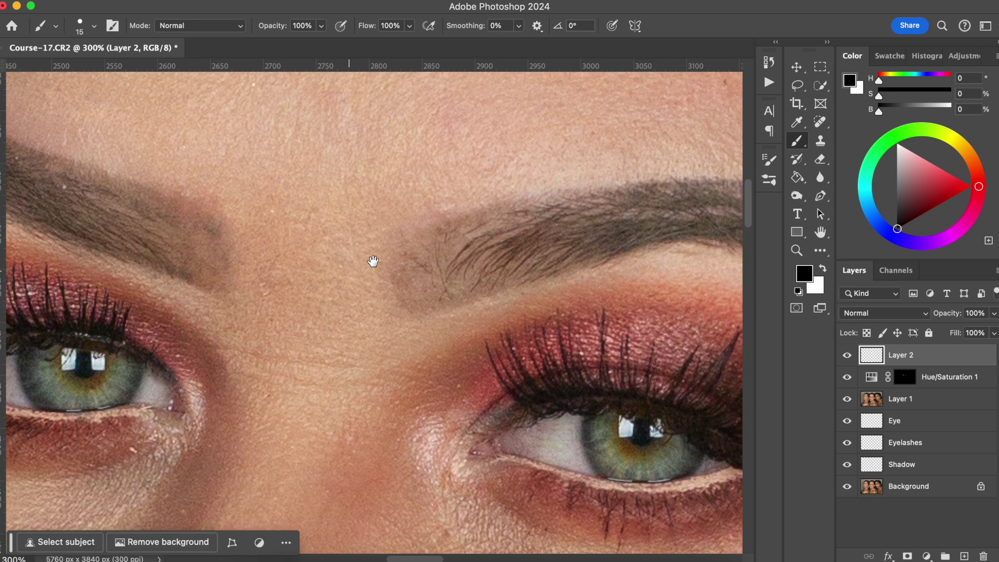
left_click(468, 246, "alt")
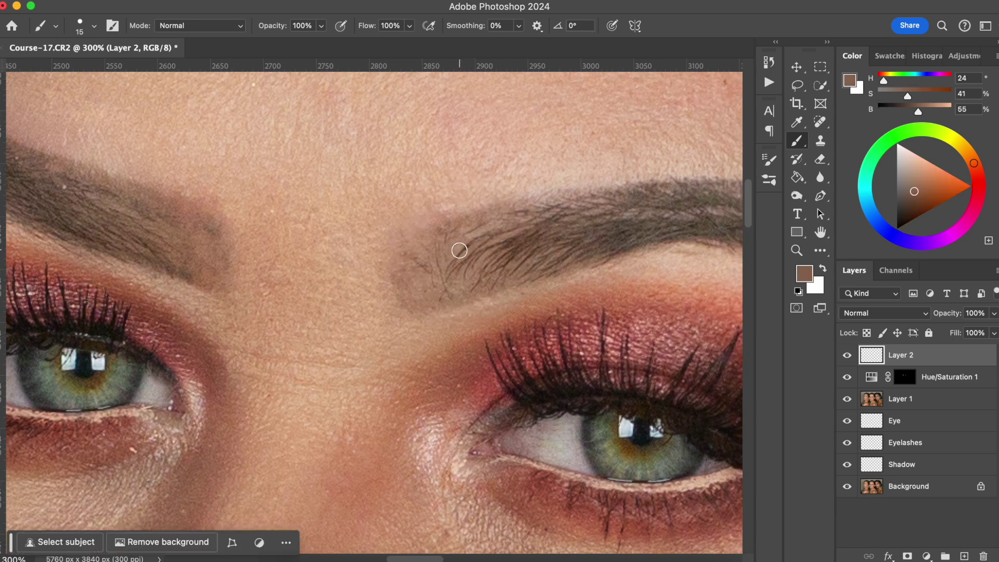
key("bracketleft")
left_click(469, 245, "alt")
left_click_drag(441, 296, 443, 248)
left_click_drag(427, 286, 420, 251)
left_click_drag(423, 305, 411, 258)
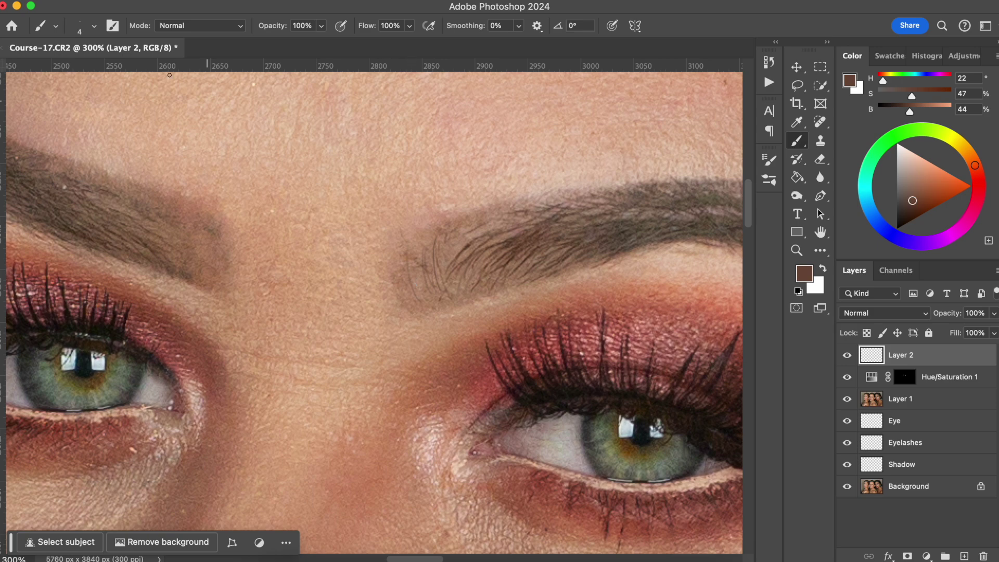
left_click_drag(423, 299, 413, 234)
mouse_move(434, 292)
left_mouse_down()
mouse_move(445, 243)
mouse_move(448, 296)
mouse_move(446, 230)
left_mouse_up()
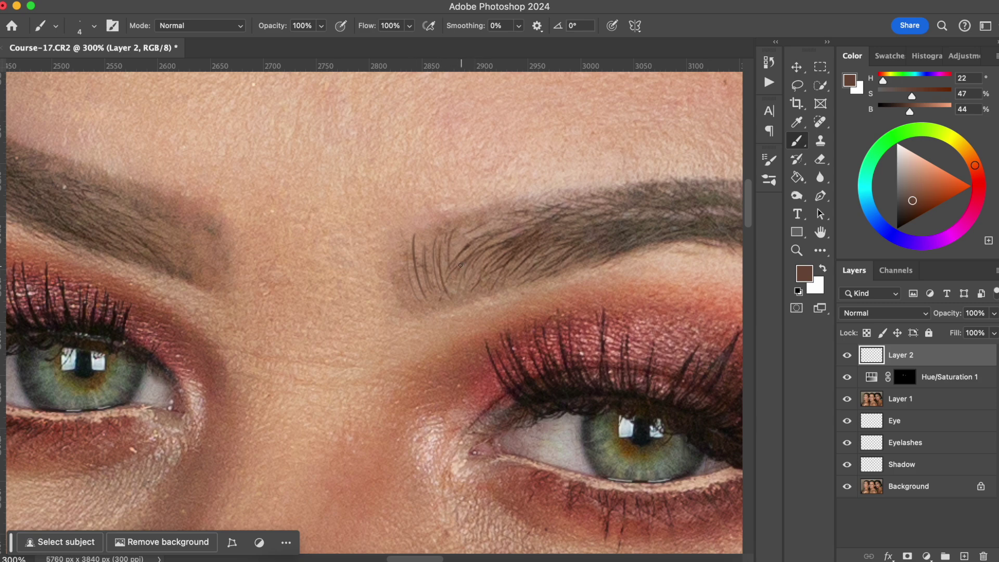
left_click_drag(412, 299, 401, 255)
left_click_drag(419, 301, 410, 250)
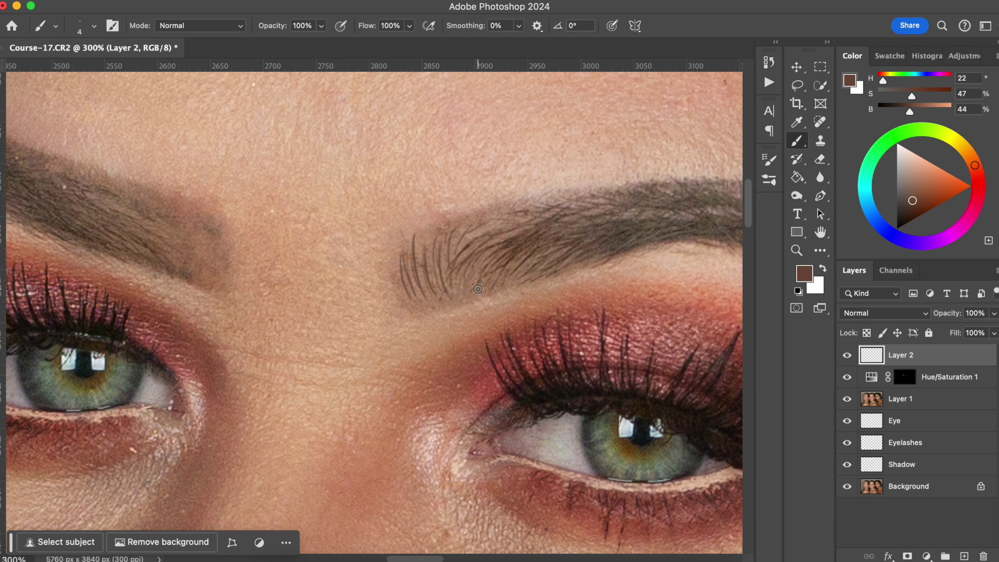
Step: Sample further browns from the right-hand eyebrow and fill its inner end with more fine hairs using a 1 to 3 px brush
left_click(511, 257, "alt")
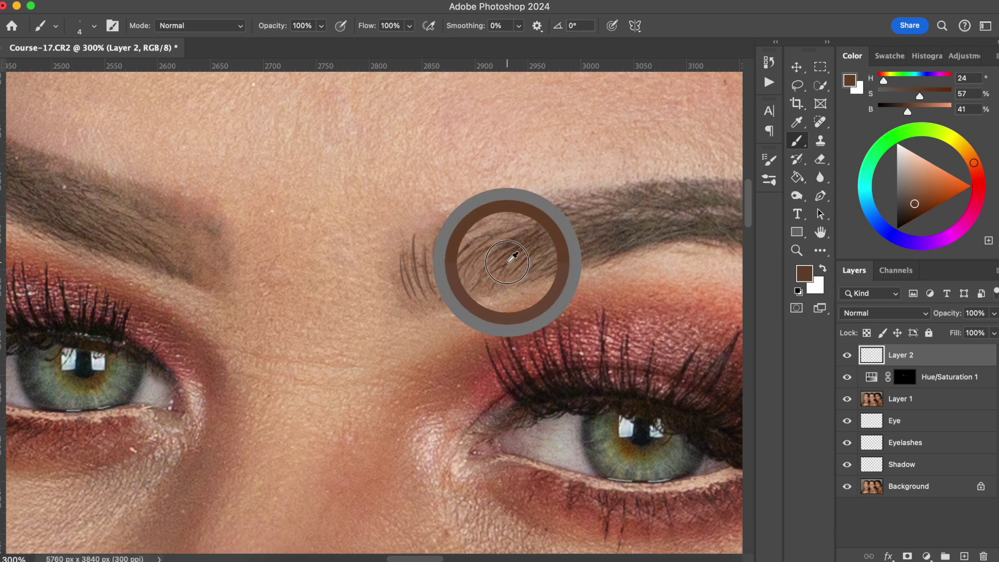
left_click_drag(438, 282, 437, 240)
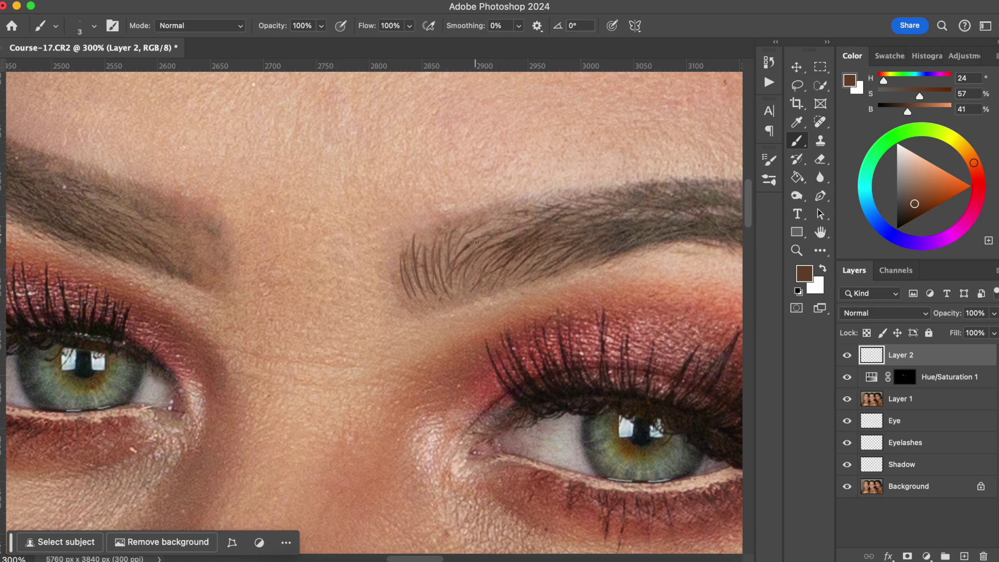
key("bracketleft")
key("bracketleft")
left_click(458, 264, "alt")
left_click(592, 231, "alt")
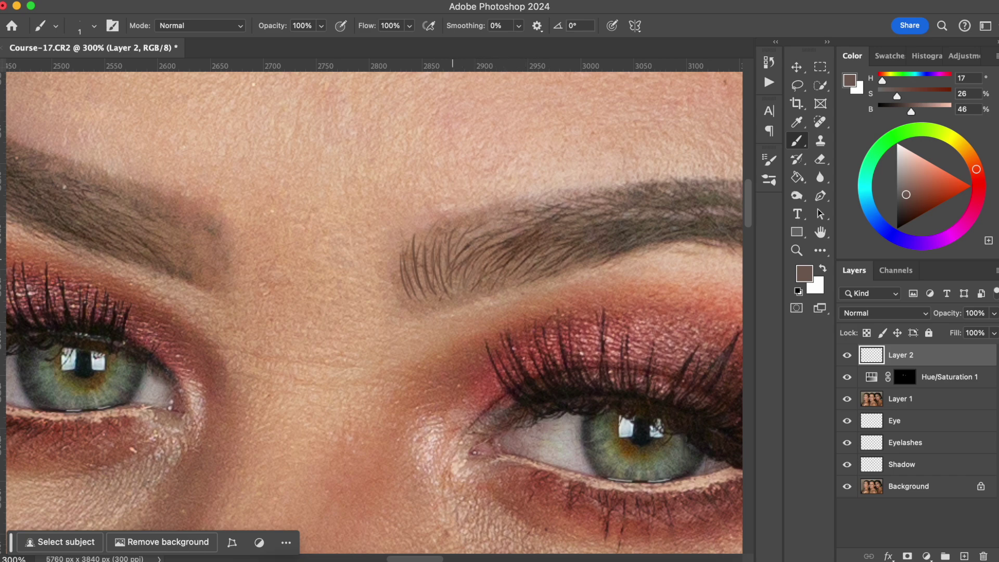
left_click(470, 244, "alt")
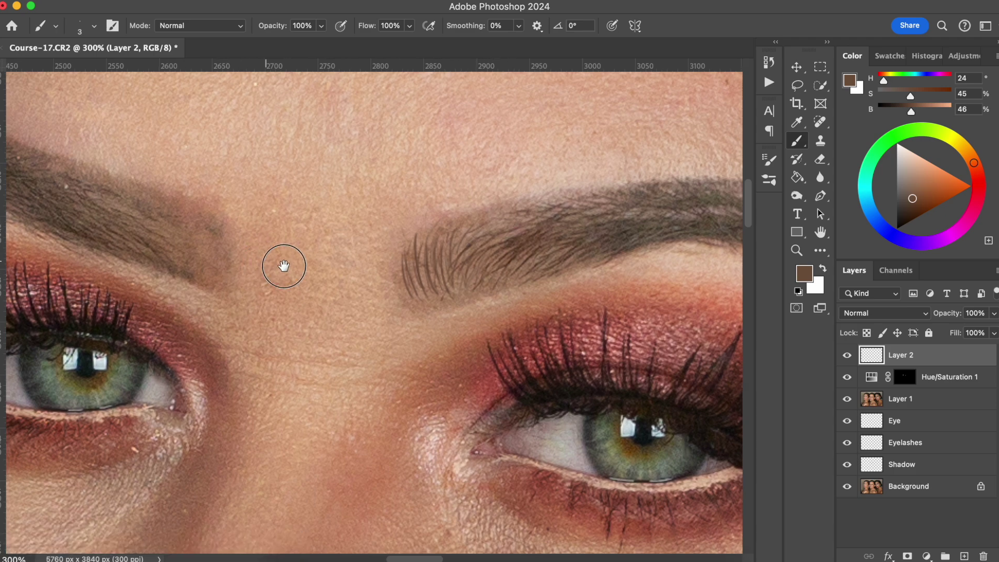
left_click_drag(265, 261, 394, 297)
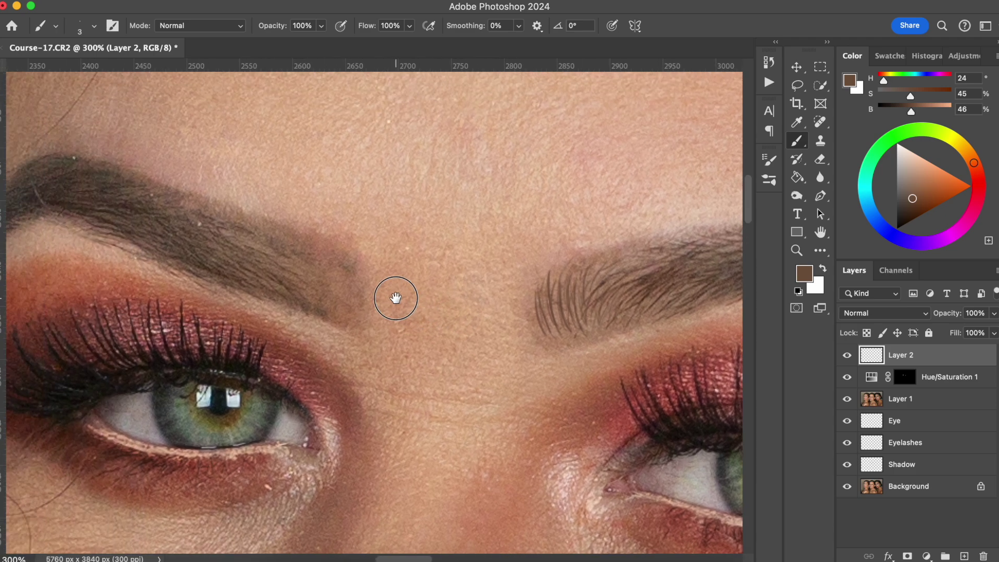
left_click(279, 276, "alt")
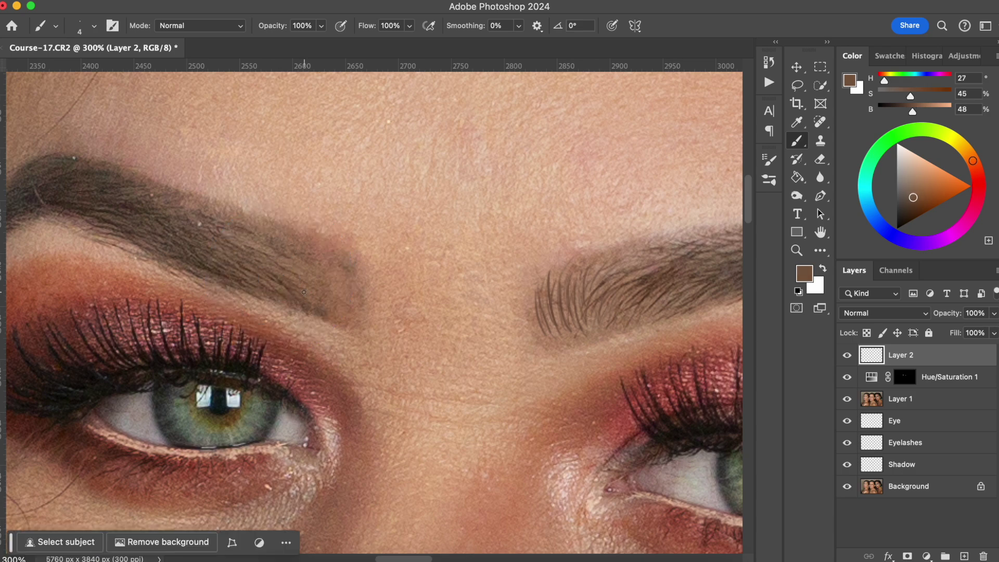
mouse_move(309, 298)
left_mouse_down()
mouse_move(294, 253)
mouse_move(298, 261)
left_mouse_up()
mouse_move(325, 312)
left_mouse_down()
mouse_move(319, 263)
mouse_move(338, 270)
left_mouse_up()
key("super+z")
key("super+z")
key("super+z")
Step: Sample browns from the left-hand eyebrow and draw fine upward hairs at its inner end with a 3 to 4 px brush
left_click(285, 260, "alt")
left_click_drag(285, 260, 303, 272)
left_click(320, 300, "alt")
left_click(224, 268, "alt")
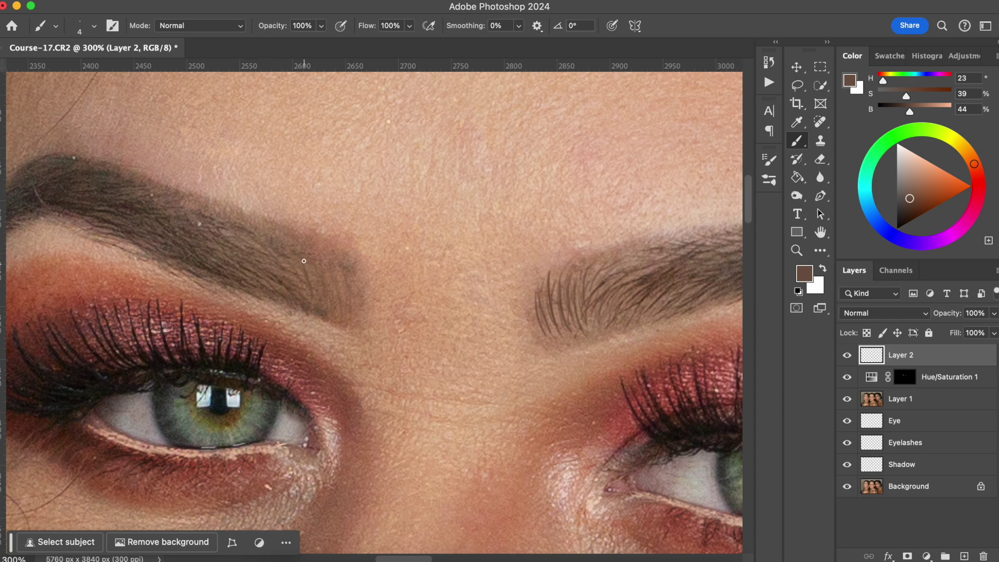
left_click_drag(333, 270, 339, 307)
left_click(285, 276, "alt")
left_click(289, 276, "alt")
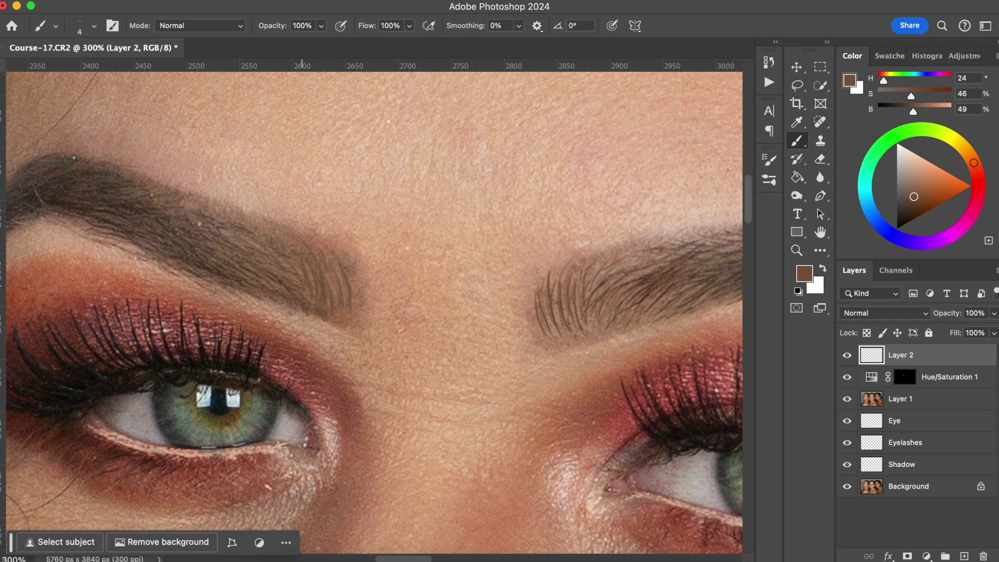
Step: Compare both eyebrows with and without the drawn hairs by toggling Layer 2's visibility
key("super+minus")
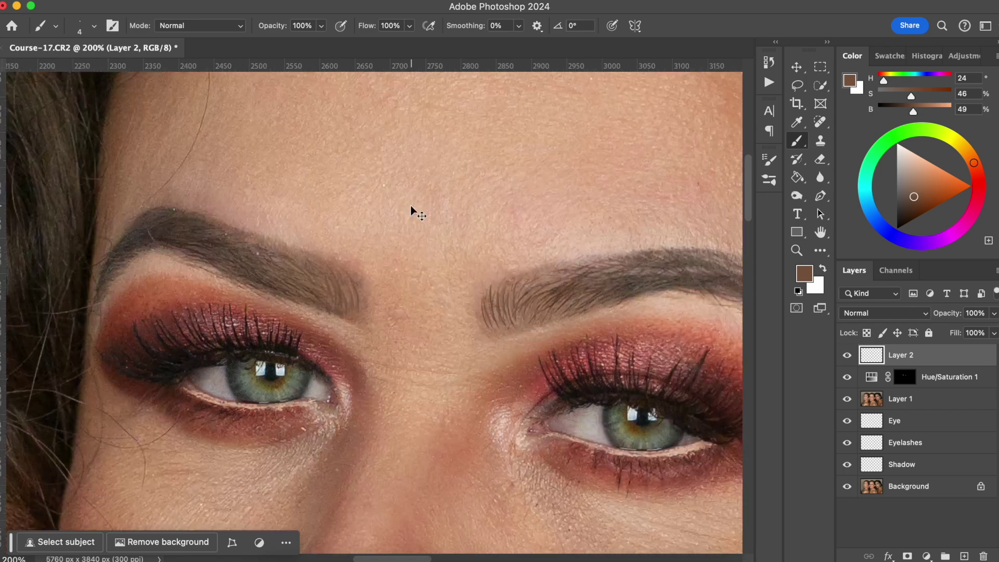
left_click_drag(450, 314, 314, 312)
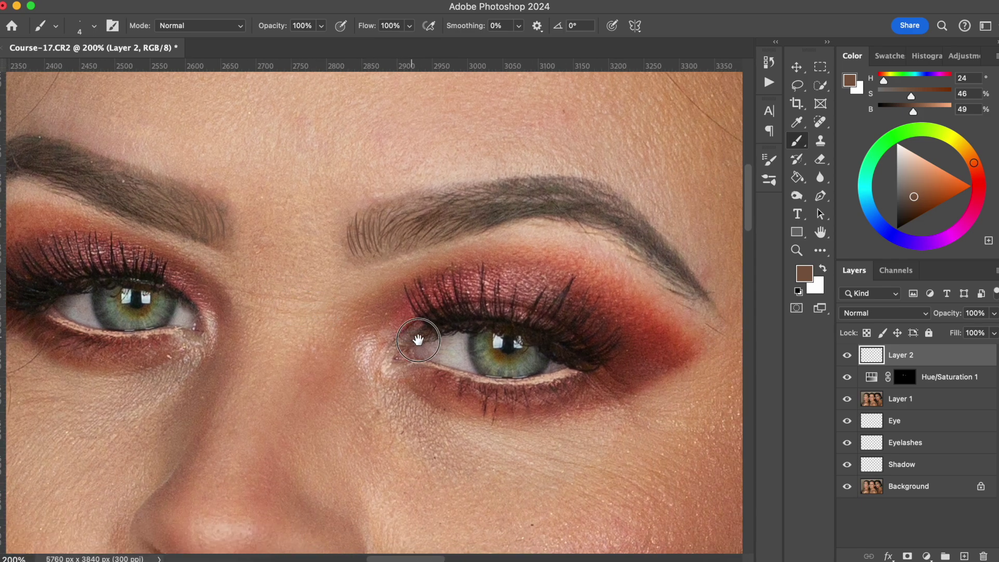
left_click_drag(418, 339, 488, 368)
left_click(848, 356)
left_click(848, 356)
left_click(848, 356)
left_click(848, 356)
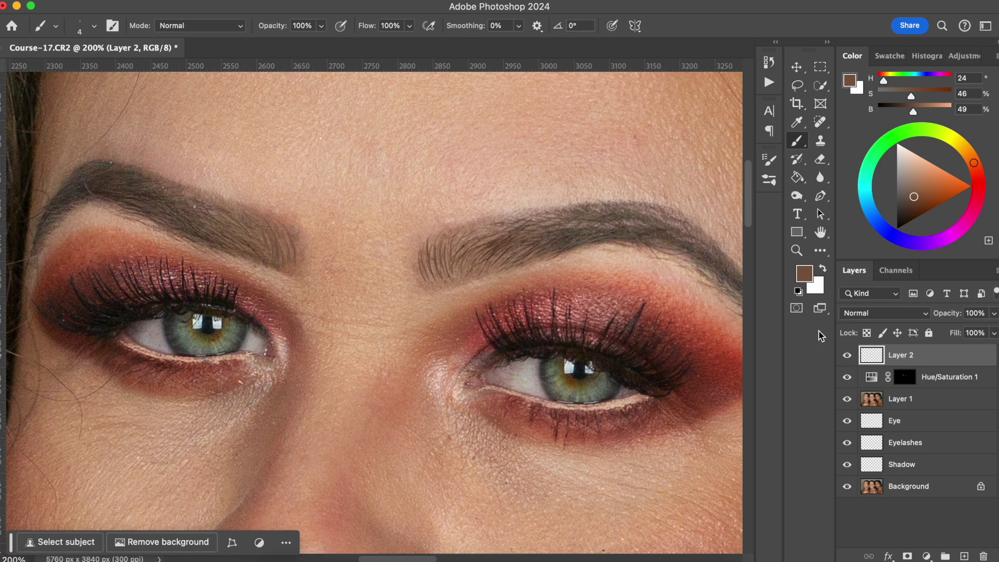
Step: Sample another brown from the inner part of the right-hand eyebrow
left_click(477, 232, "alt")
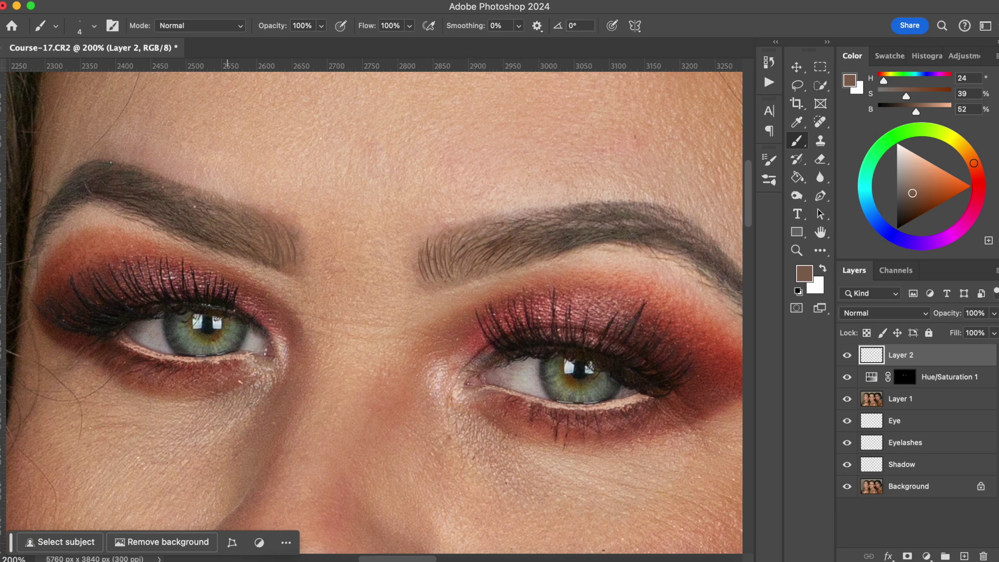
scroll(437, 336, "left", 3)
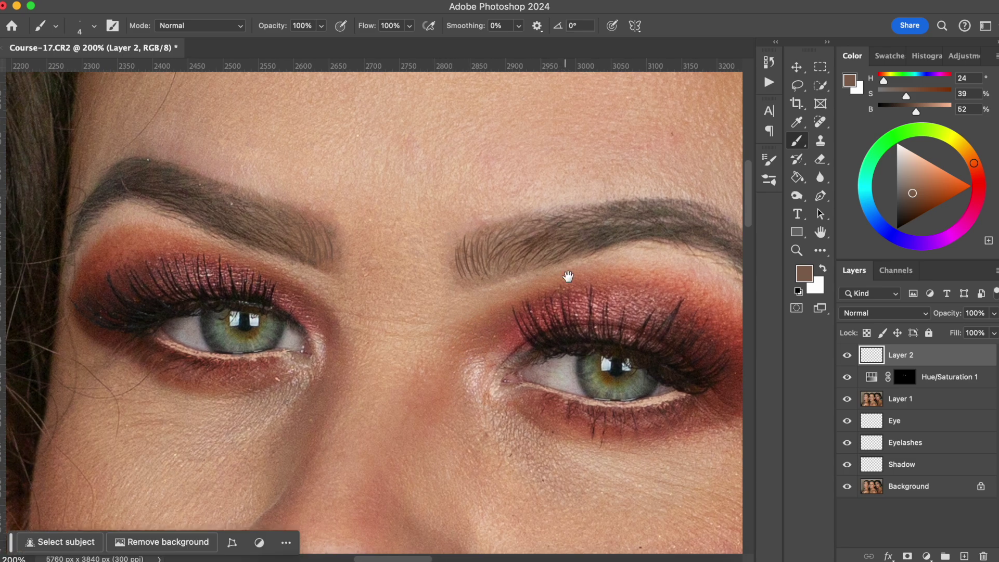
scroll(566, 274, "right", 3)
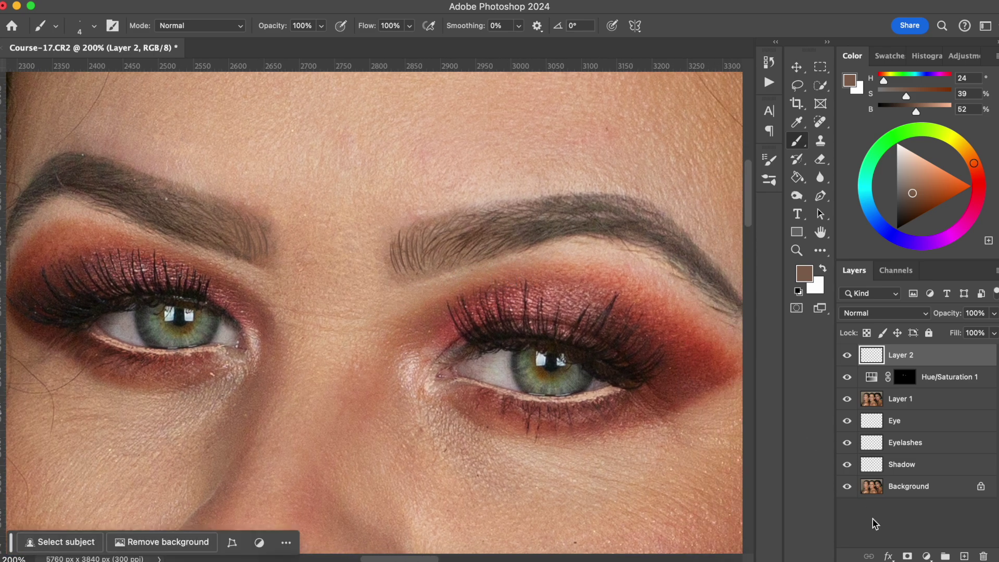
Step: Add a new empty layer above Layer 2 and set its blend mode to Soft Light
left_click(926, 556)
left_click(909, 368)
left_click(964, 556)
left_click(885, 312)
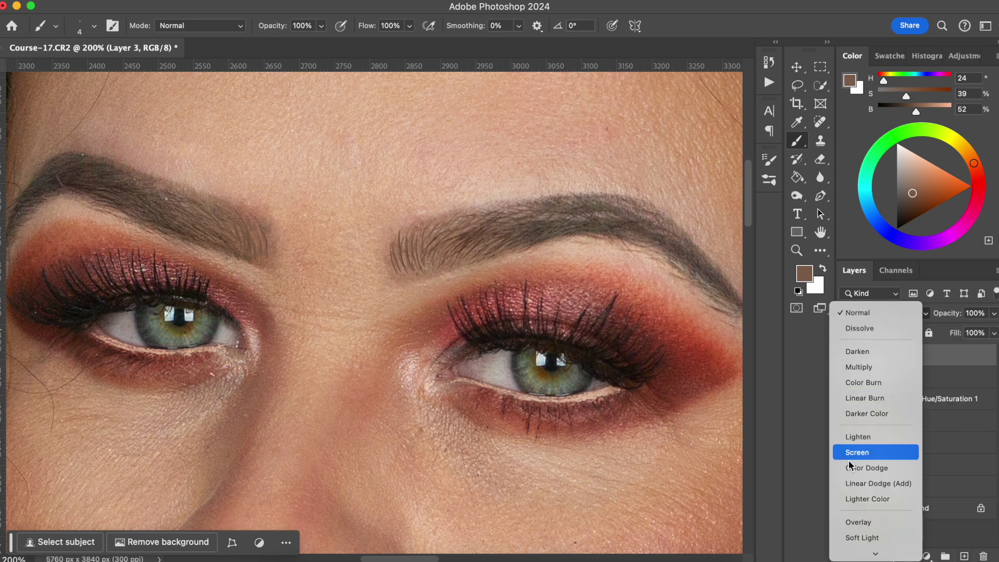
left_click(859, 537)
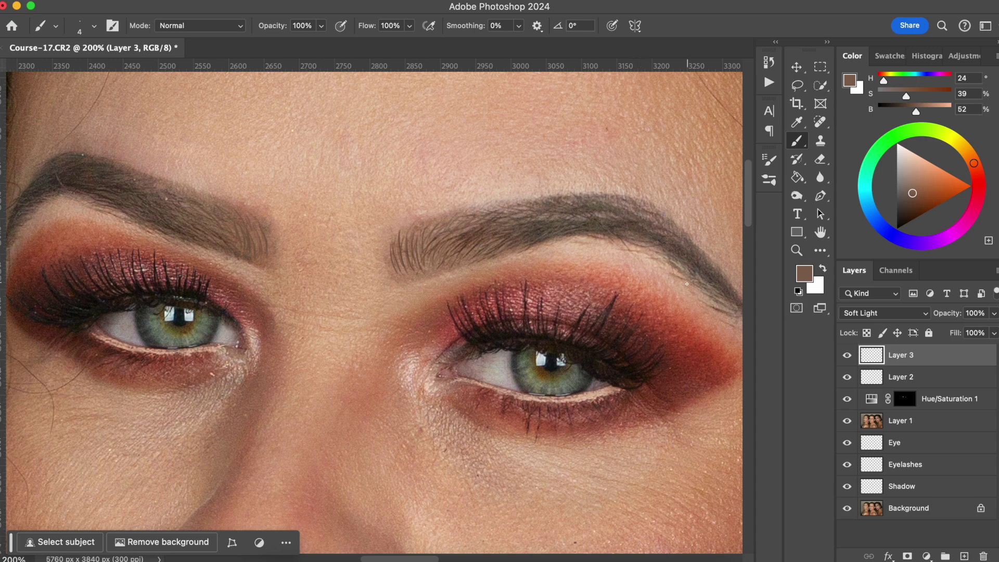
Step: Reset the colours to default black and white and set the brush opacity to 10%
key("d")
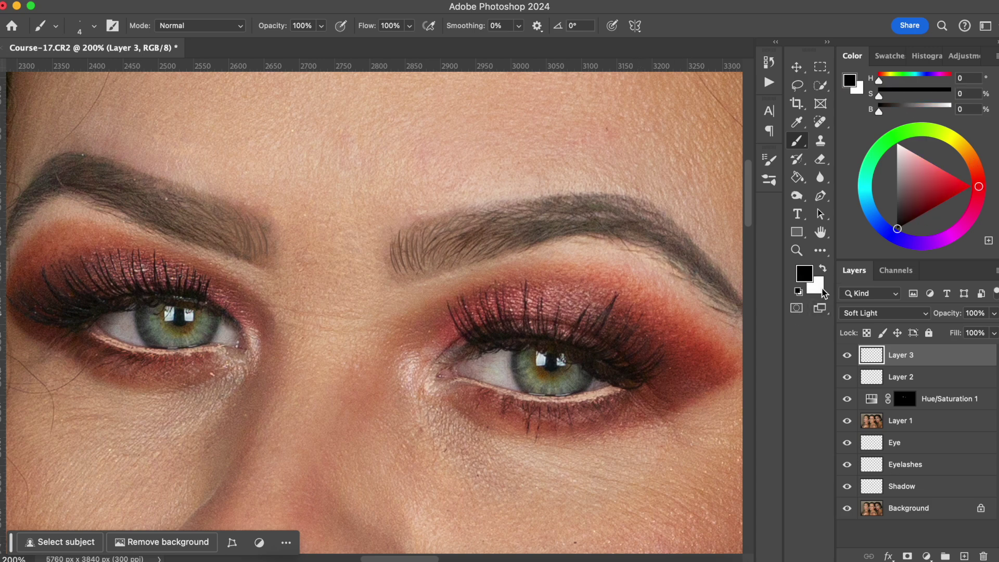
scroll(509, 297, "up", 3)
scroll(509, 296, "left", 3)
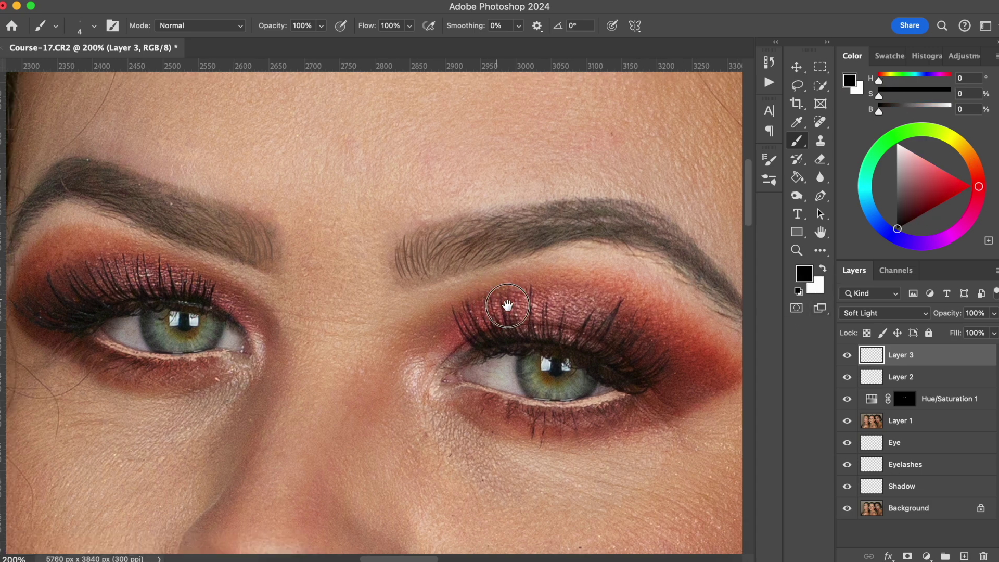
key("bracketright")
key("bracketright")
left_click(265, 31)
type("10")
key("Return")
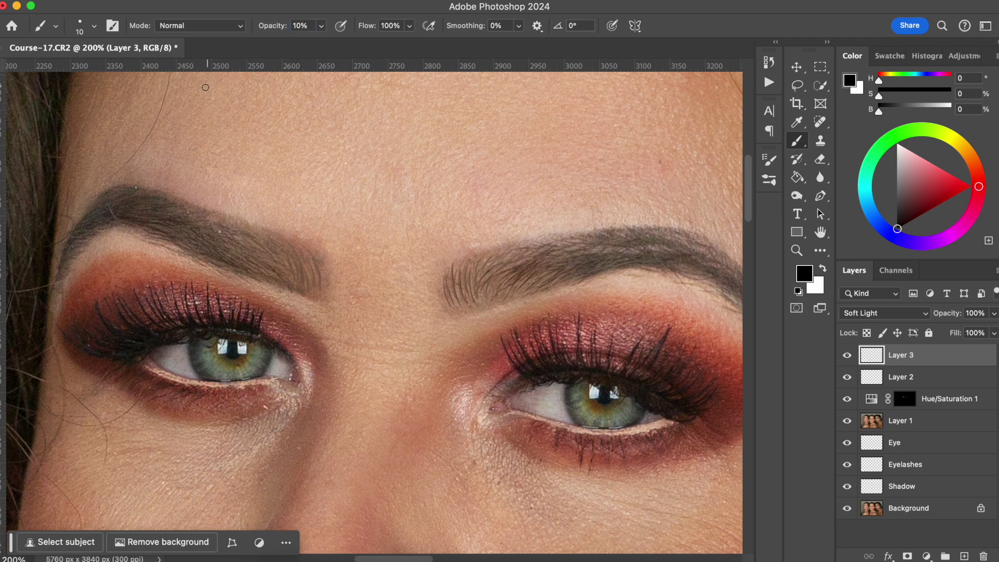
Step: Choose the Soft Round brush with 0% hardness
left_click(94, 27)
scroll(164, 198, "up", 3)
left_click(96, 206)
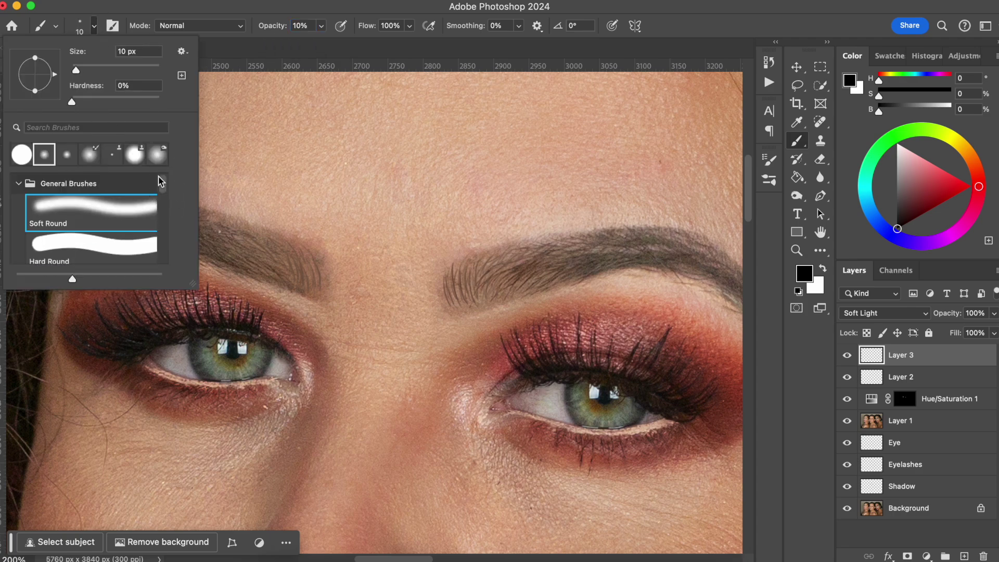
left_click(72, 103)
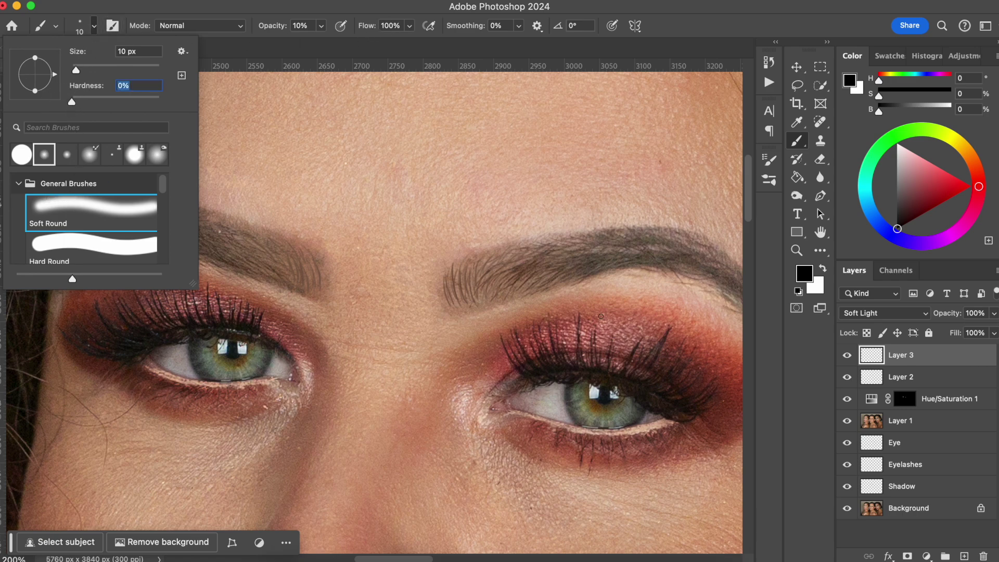
key("Return")
Step: Darken the inner ends of both eyebrows with soft black strokes on the Soft Light layer, using a 25 to 40 px brush
key("bracketright")
key("bracketright")
key("bracketright")
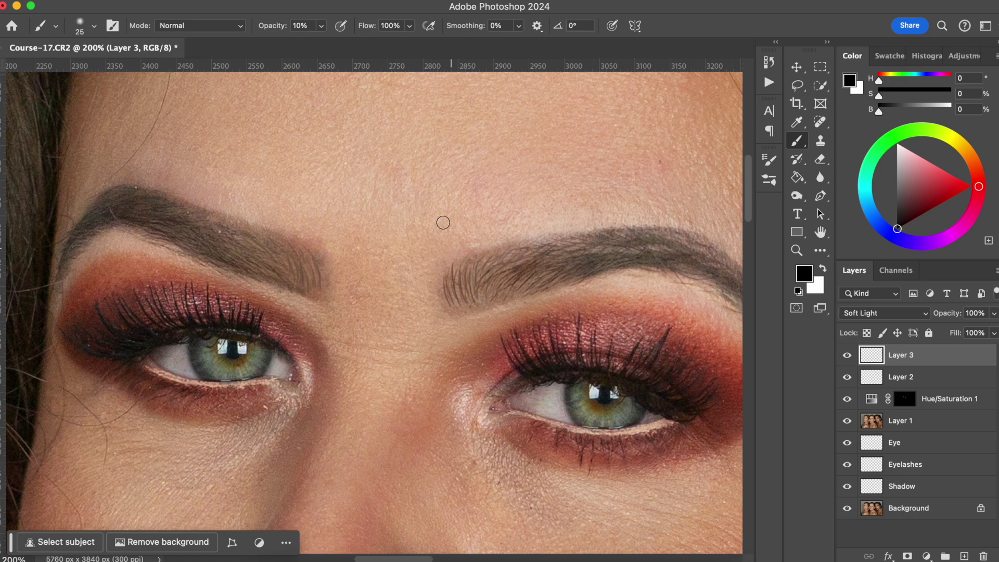
mouse_move(466, 302)
left_mouse_down()
mouse_move(552, 279)
mouse_move(488, 293)
mouse_move(458, 289)
mouse_move(468, 284)
mouse_move(451, 270)
mouse_move(461, 294)
mouse_move(527, 247)
mouse_move(475, 272)
mouse_move(586, 239)
mouse_move(516, 258)
mouse_move(466, 301)
mouse_move(564, 276)
mouse_move(472, 301)
mouse_move(453, 287)
mouse_move(482, 267)
left_mouse_up()
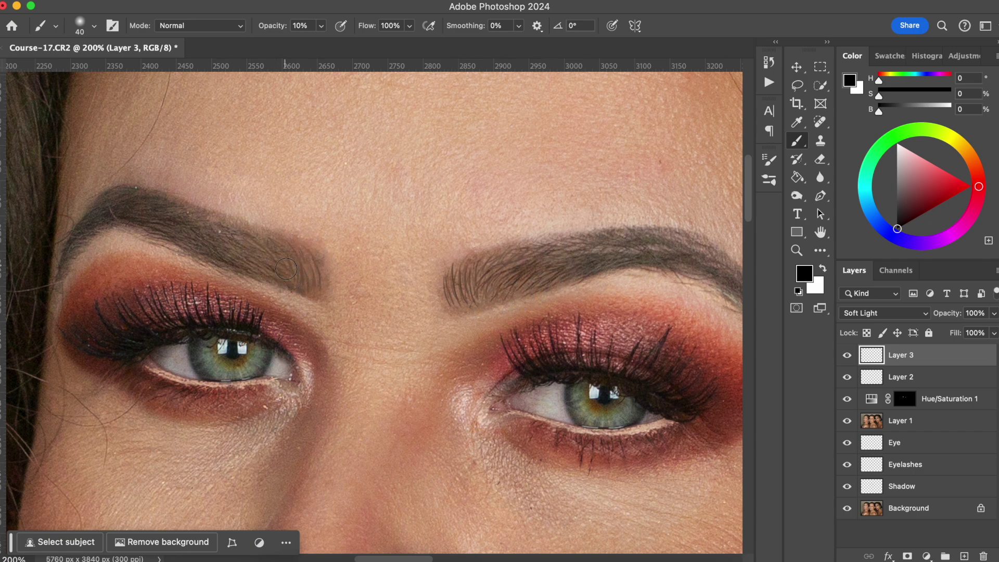
Step: Group Layer 2 and Layer 3 and name the group Eyebrows
key("super+minus")
key("super+minus")
scroll(607, 350, "down", 2)
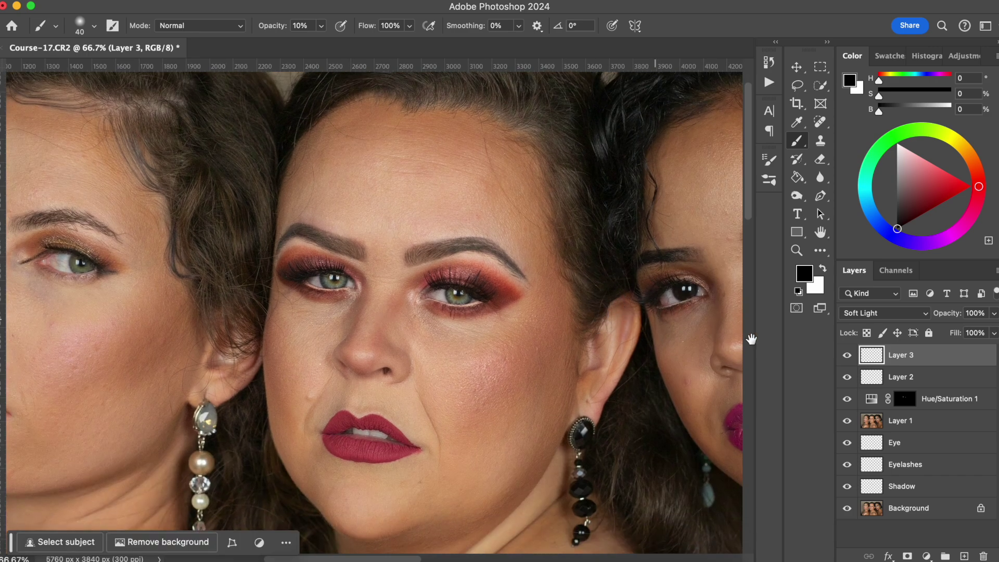
left_click(933, 377, "shift")
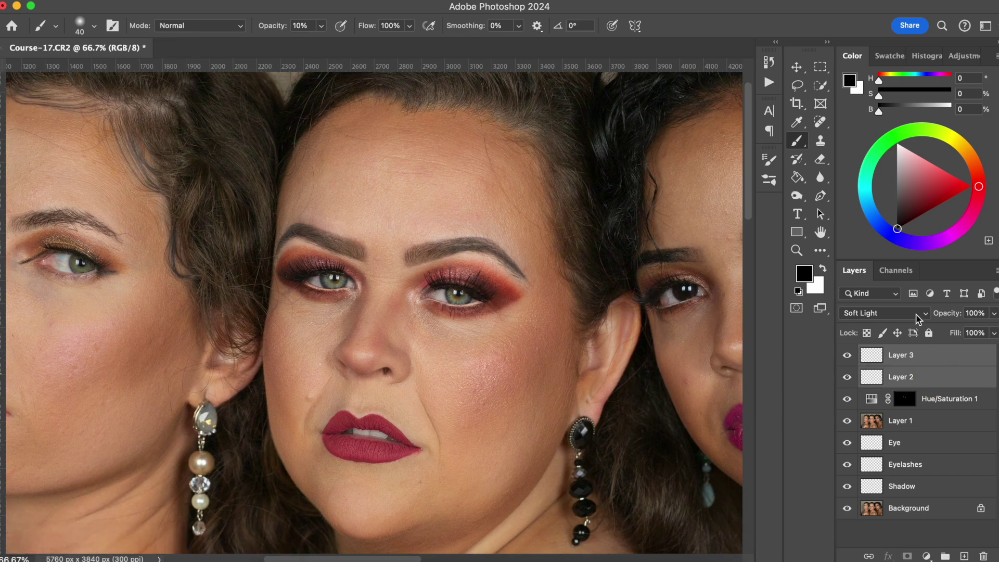
key("super+g")
double_click(899, 353)
type("Eyebrown")
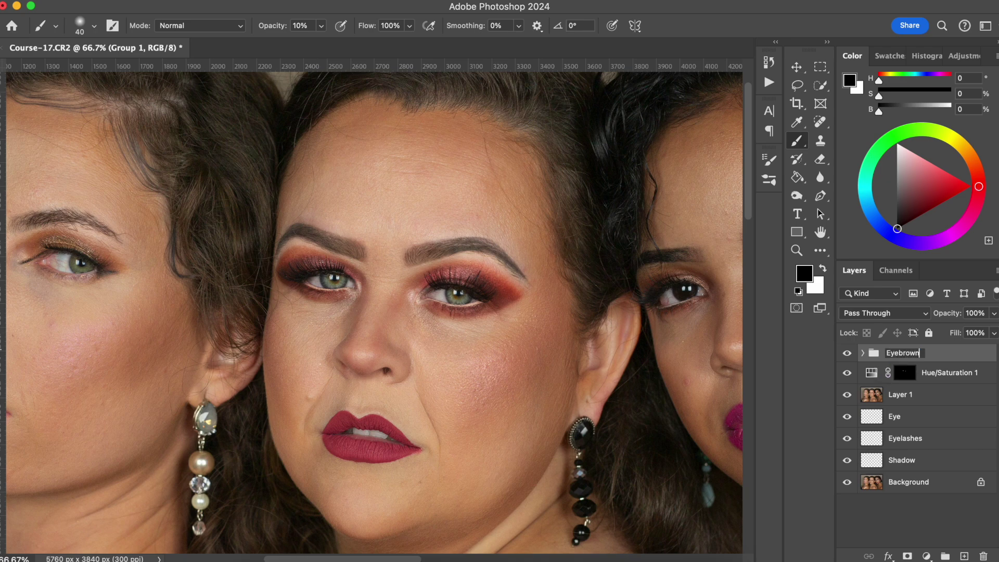
key("BackSpace")
type("s")
key("Return")
Step: Compare the face with and without the eyebrow work by toggling the Eyebrows group's visibility
left_click(848, 354)
left_click(851, 356)
left_click(853, 358)
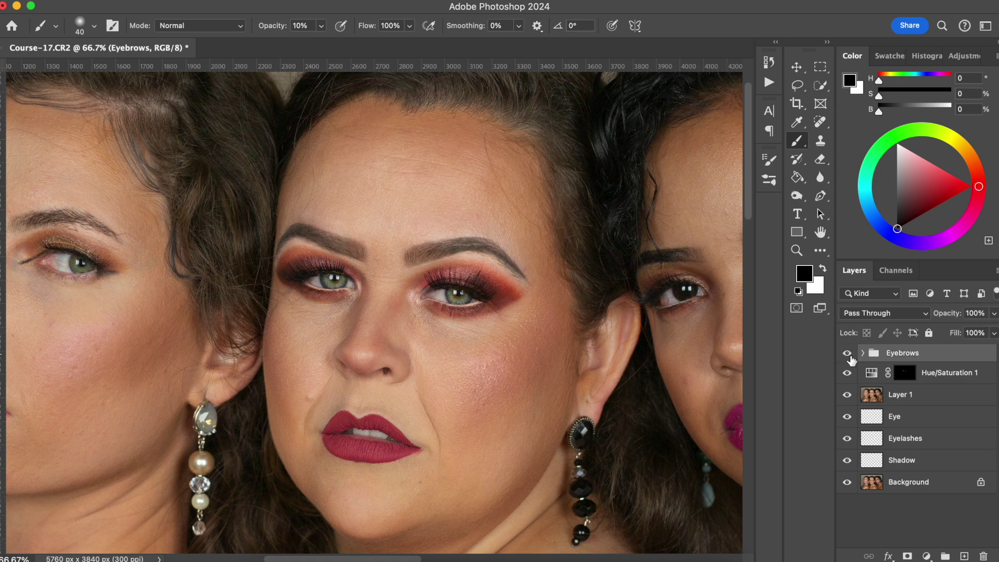
left_click(852, 358)
left_click(851, 358)
left_click(851, 358)
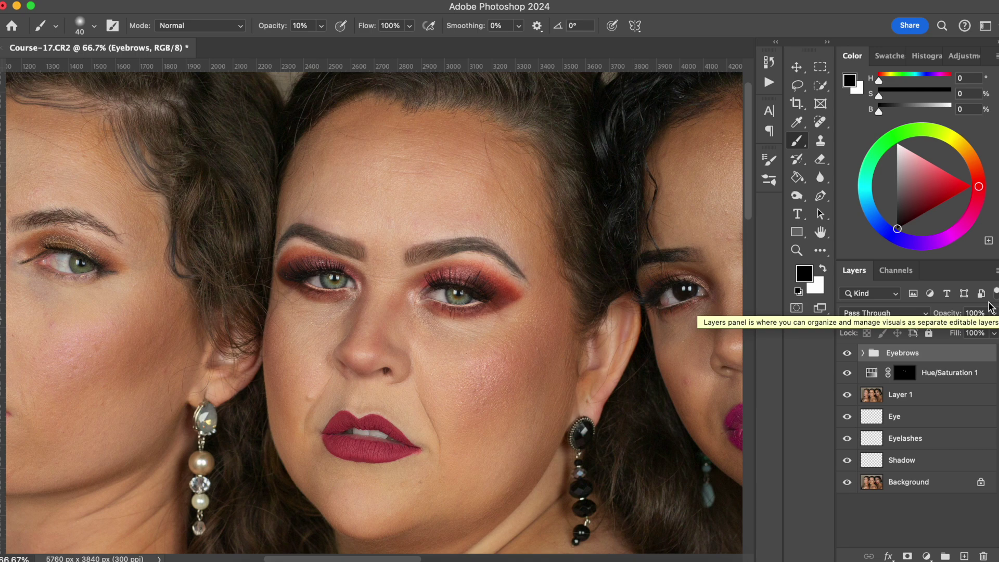
Step: Stamp all visible layers into a new merged layer at the top of the stack
key("super+alt+shift+e")
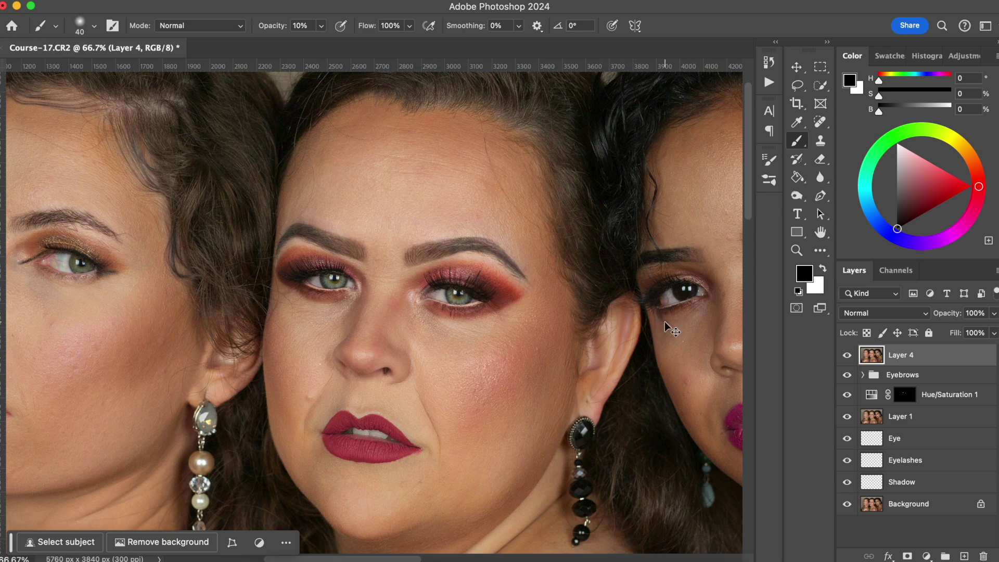
key("super+plus")
left_click_drag(535, 343, 546, 271)
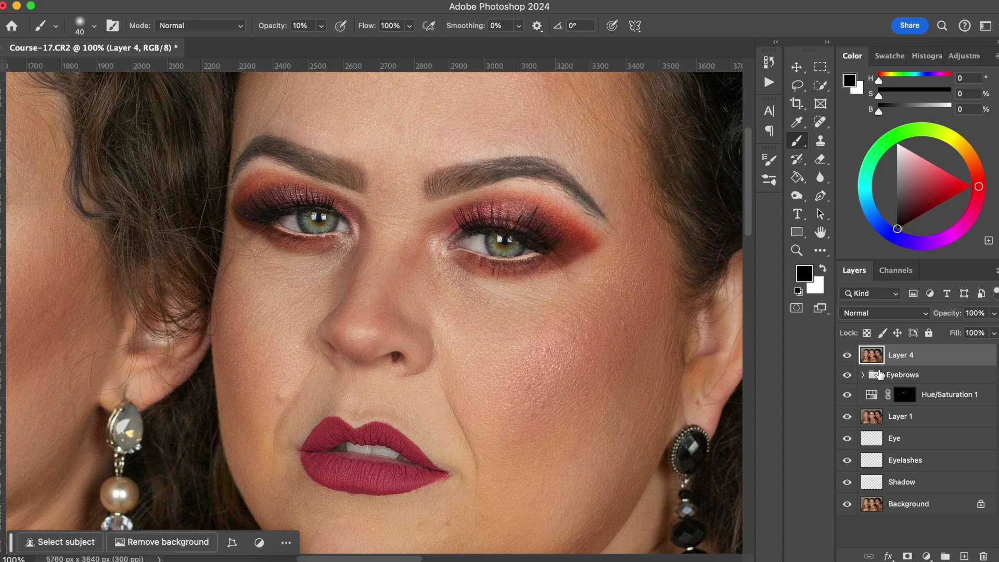
Step: Compare the middle woman's retouched face with the original by repeatedly isolating the Background layer and restoring the others
key("space")
left_click_drag(525, 366, 533, 390)
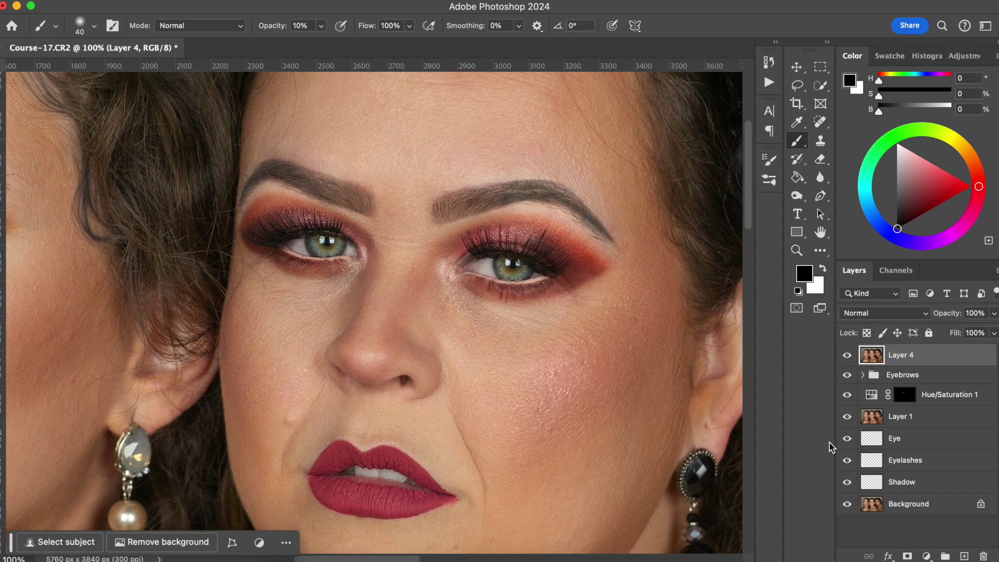
left_click(846, 505, "alt")
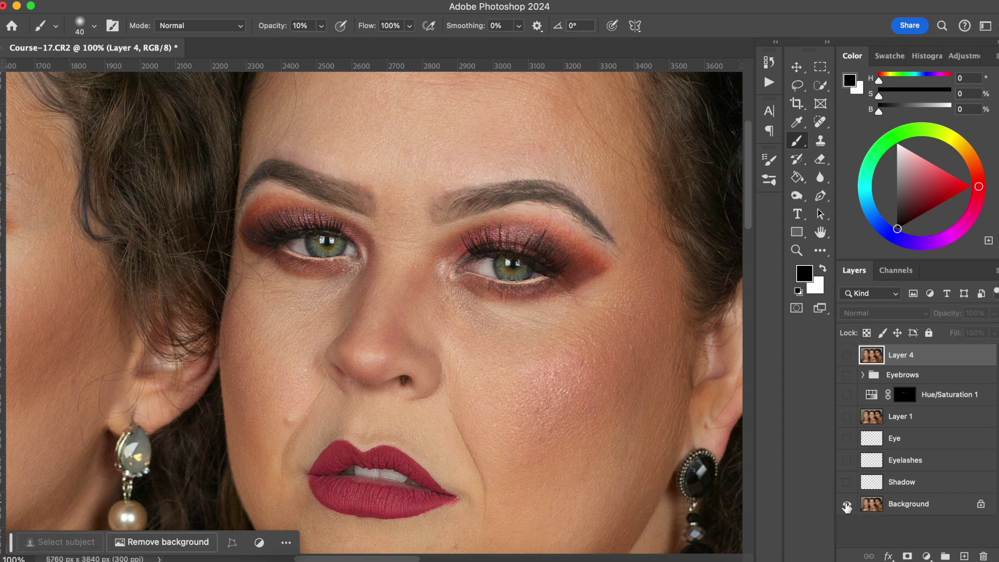
left_click(847, 504, "alt")
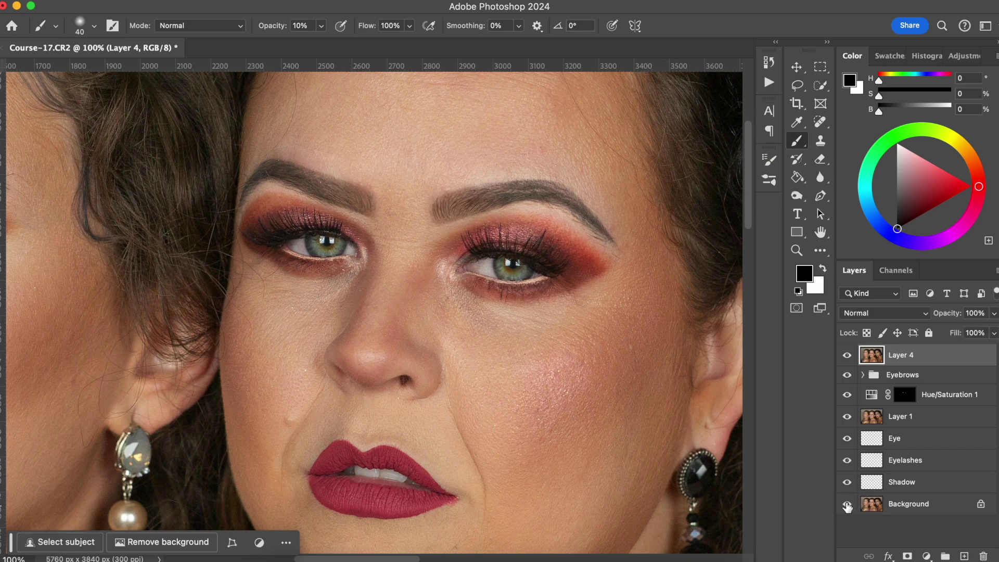
left_click(846, 504, "alt")
left_click(846, 504, "alt")
Step: Compare the whole portrait before and after by briefly showing only the Background layer
key("super+0")
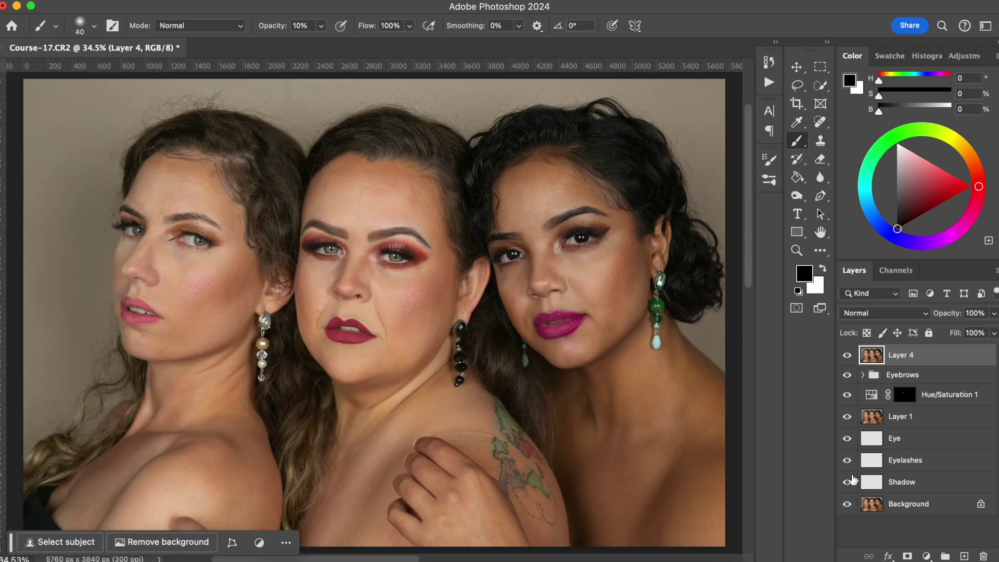
left_click(848, 505, "alt")
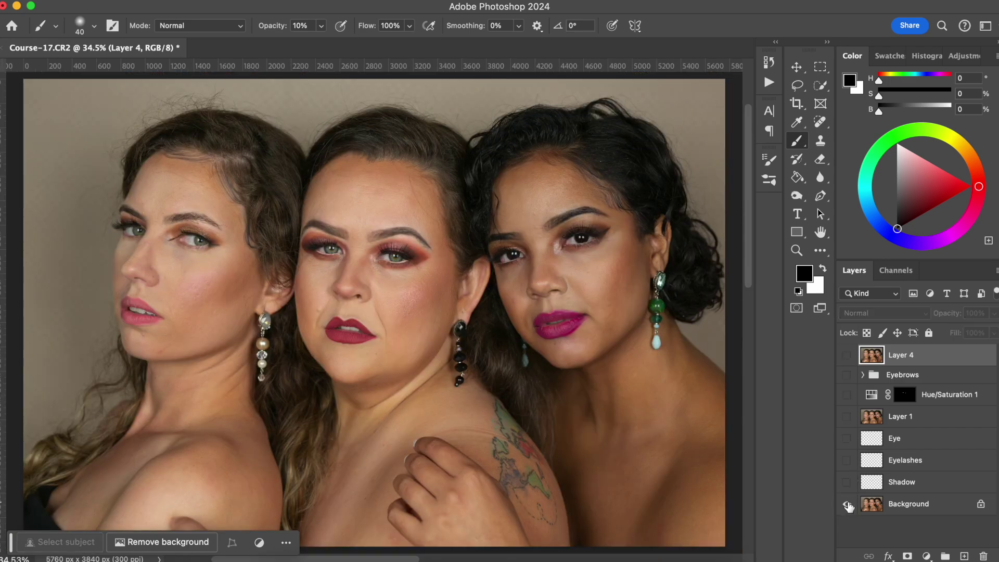
left_click(847, 504, "alt")
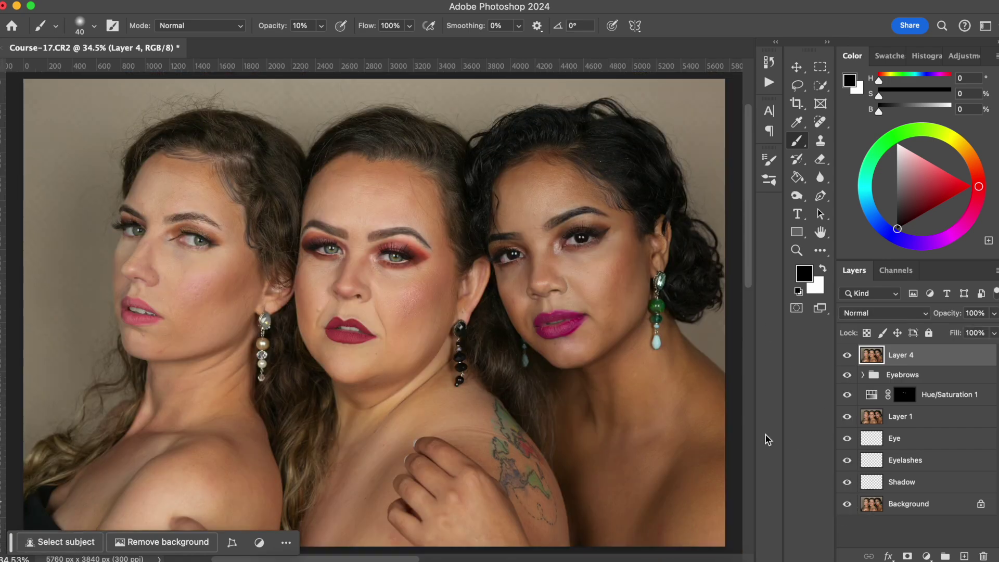
Step: Compare the eyes and eyebrows at 200% with the original by isolating the Background layer and showing all layers again
key("super+1")
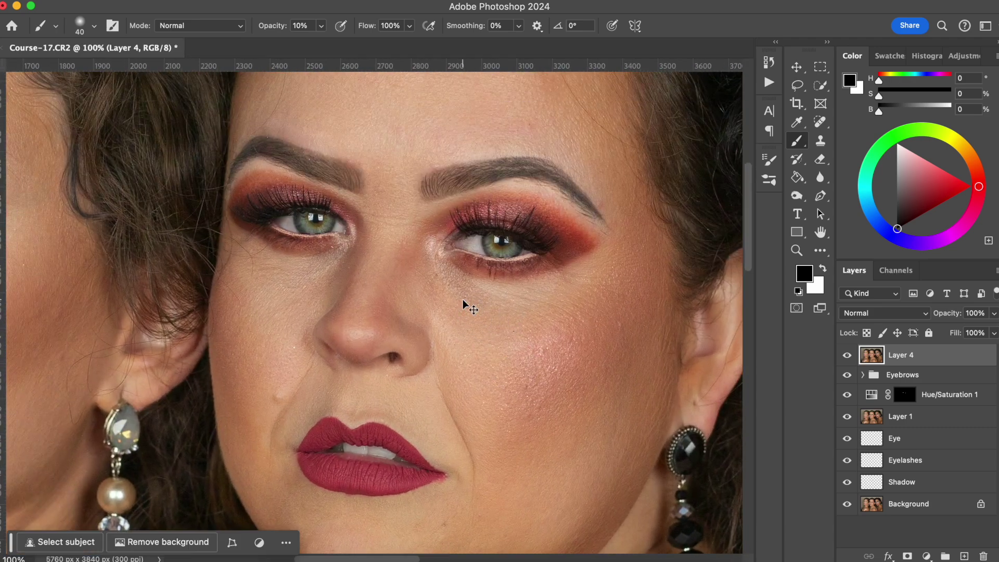
key("super+plus")
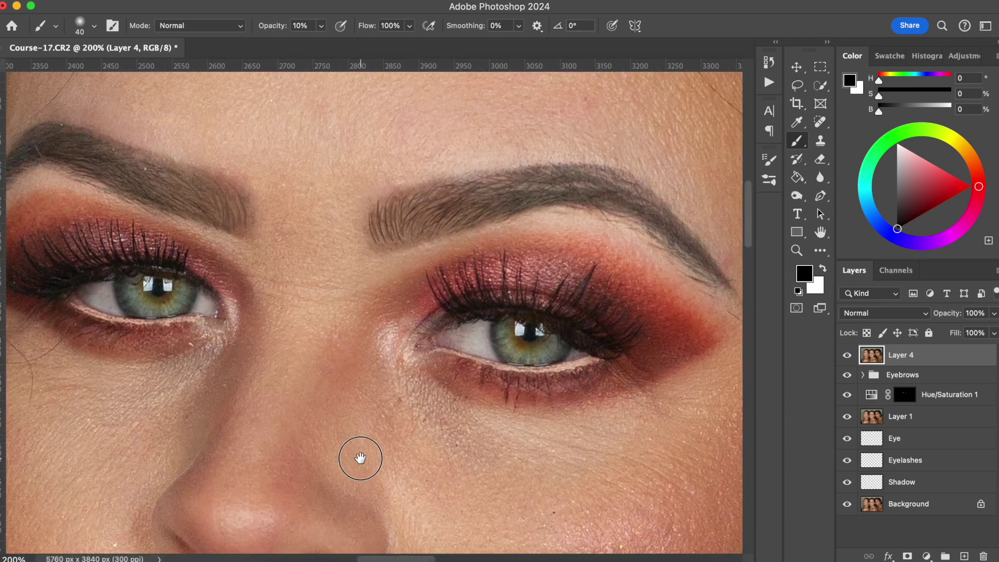
left_click_drag(360, 458, 384, 450)
left_click(848, 504, "alt")
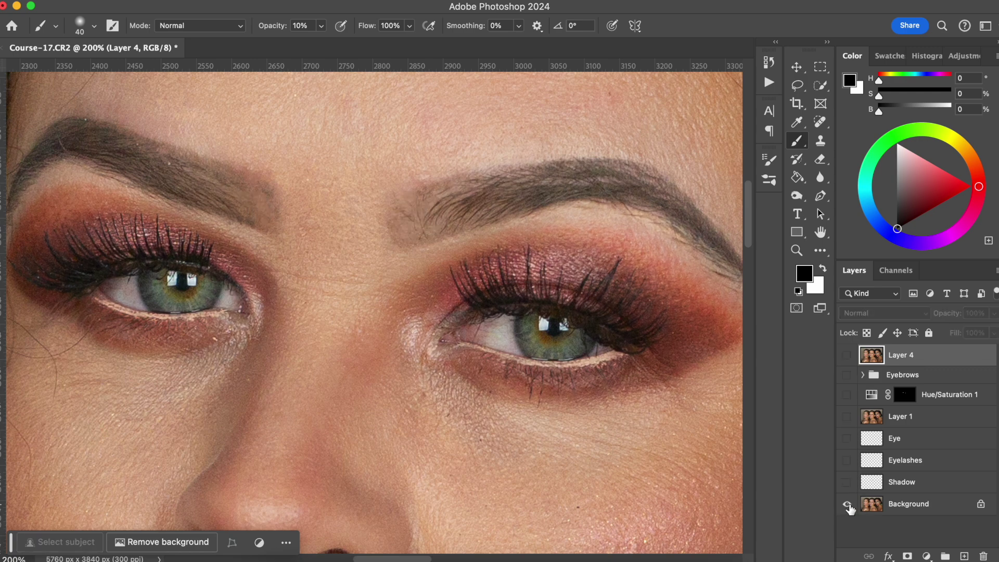
left_click(847, 506, "alt")
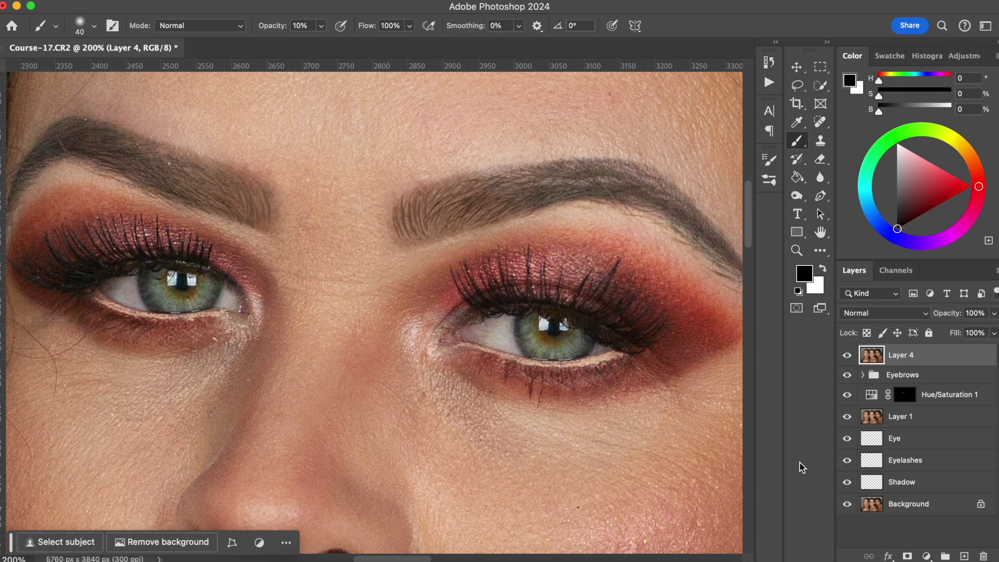